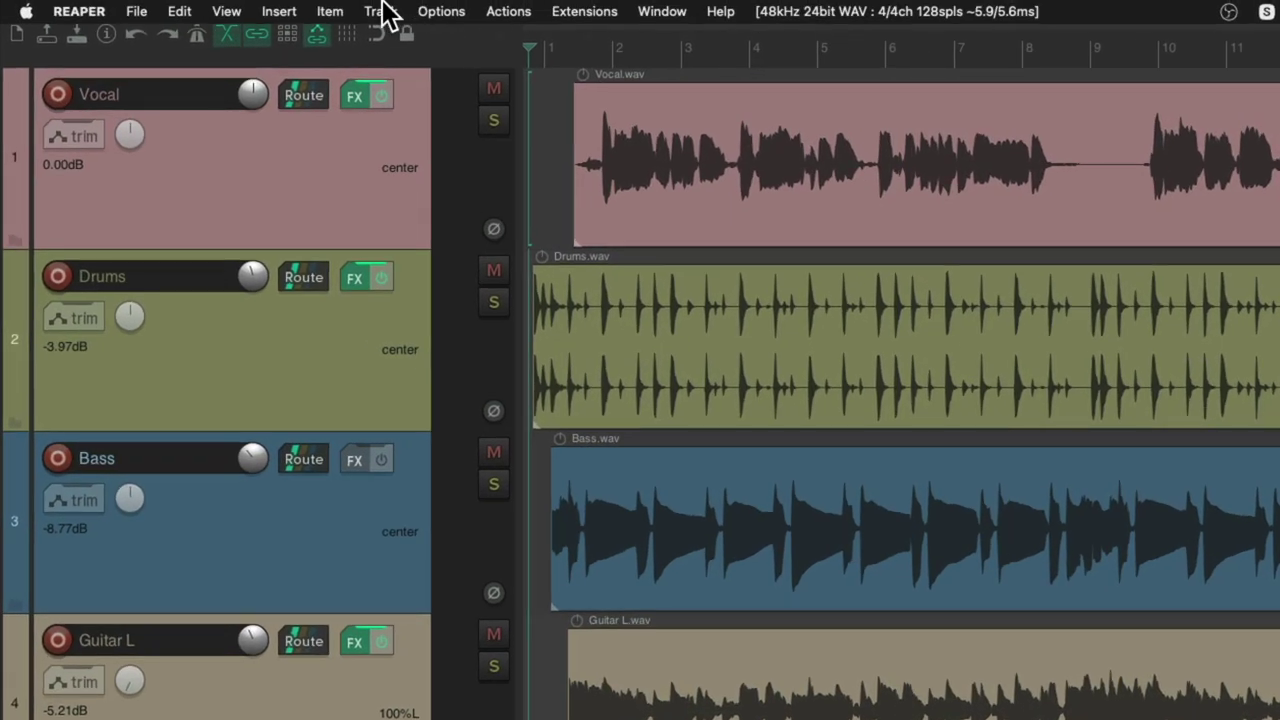
Open REAPER Preferences on the Editing Behavior page
left_click(445, 12)
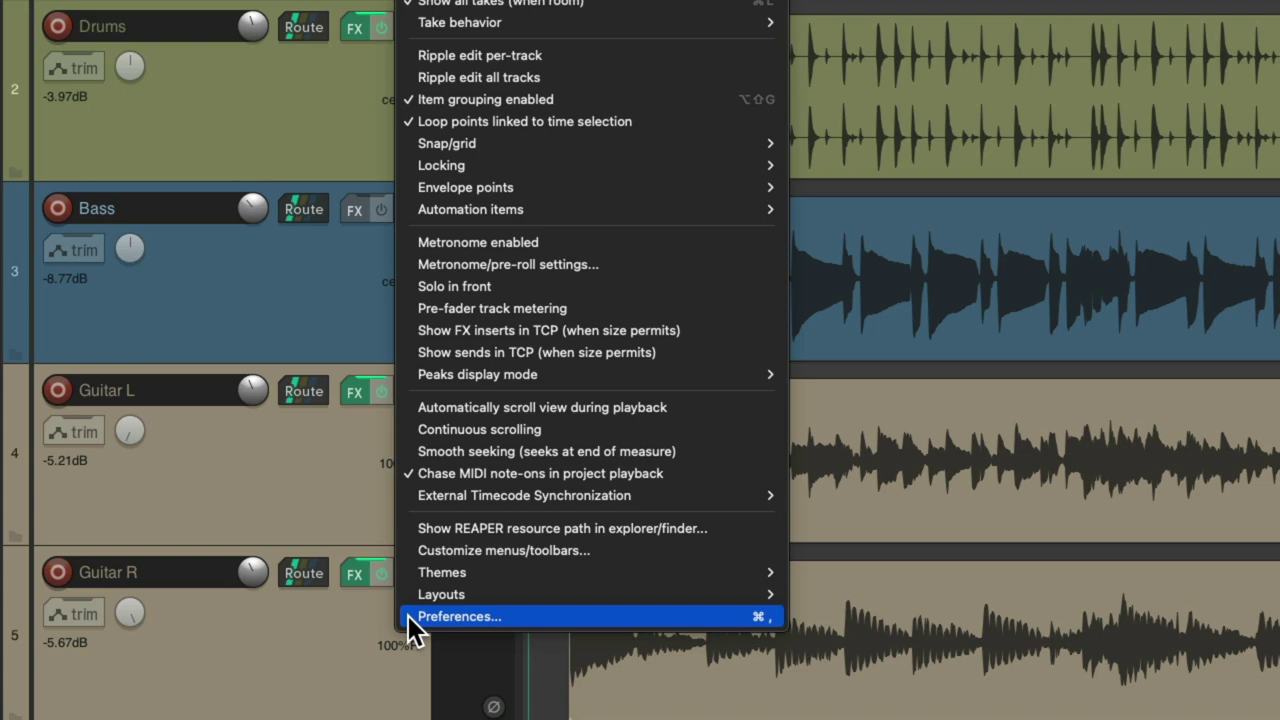
left_click(410, 616)
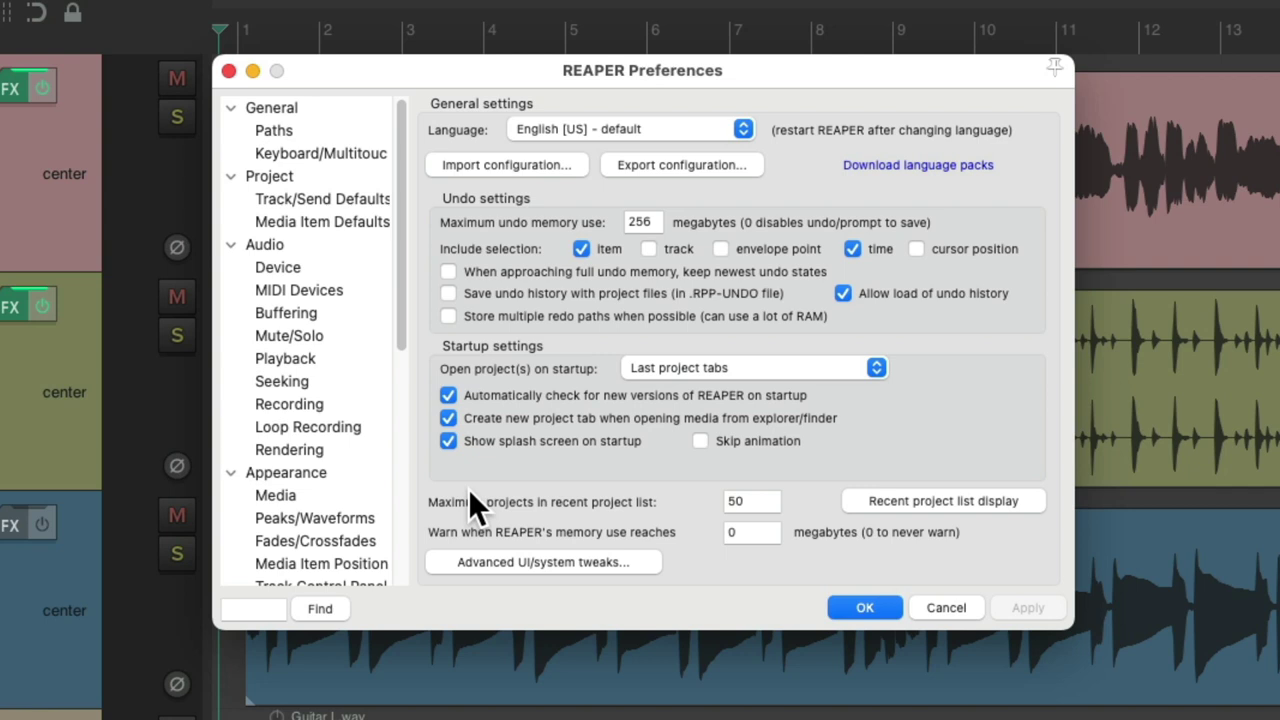
scroll(360, 340, "down", 5)
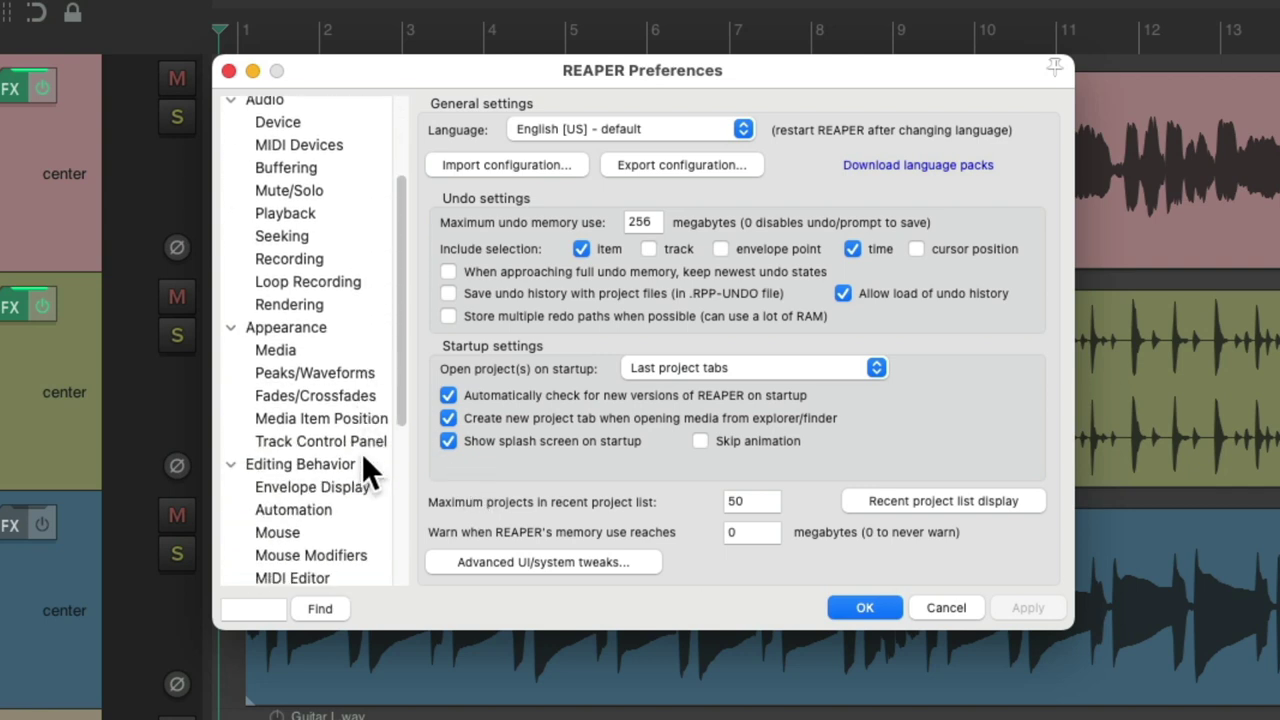
left_click(366, 472)
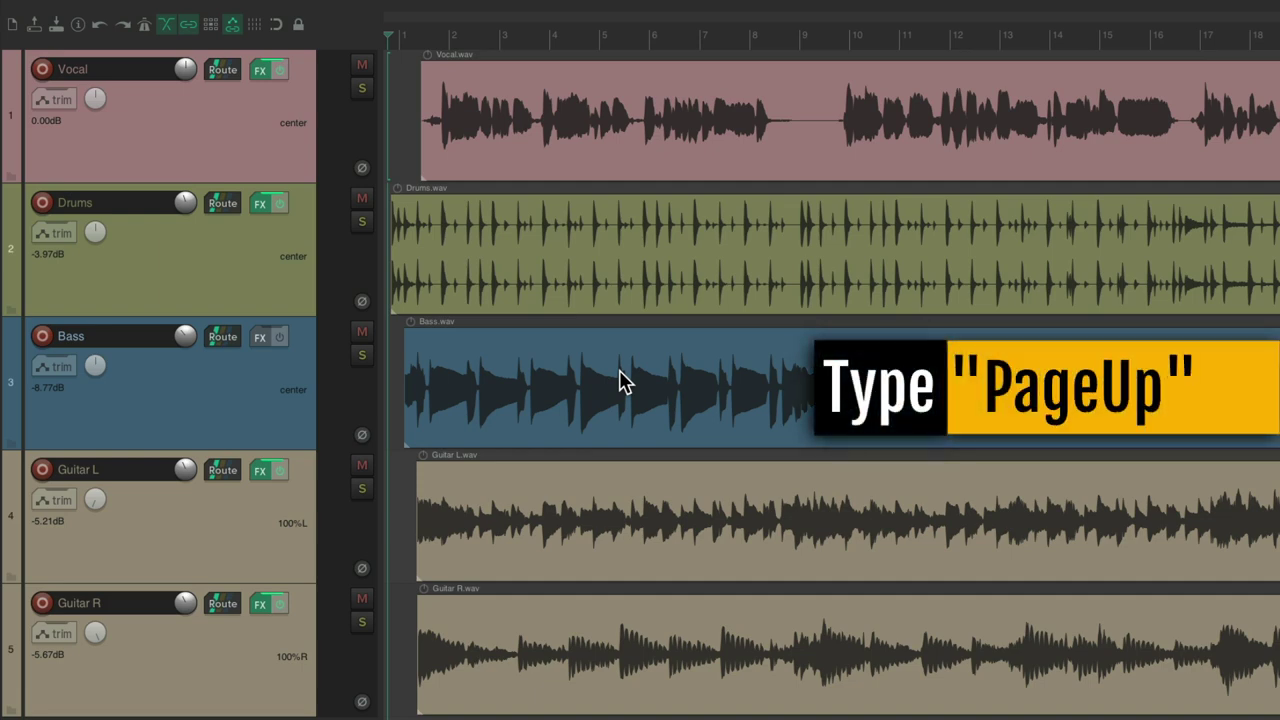
Zoom the tracks vertically in and out with Page Up and Page Down
key("Page_Up")
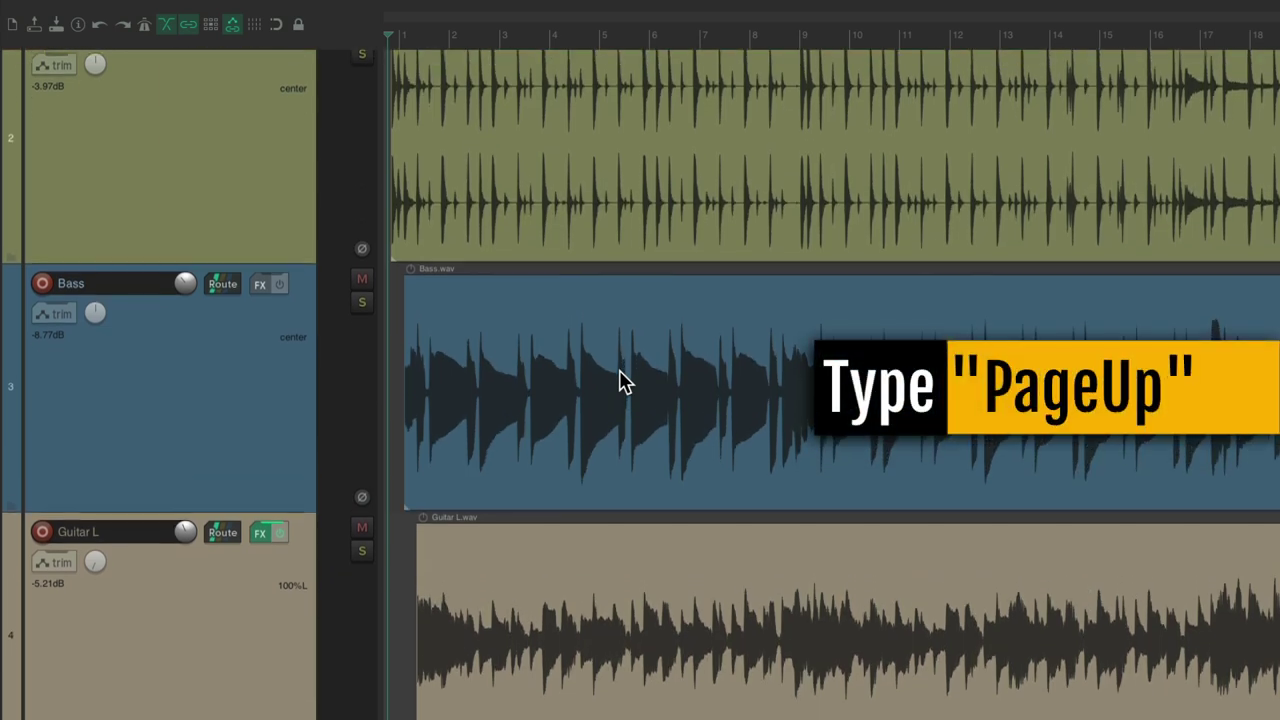
key("Page_Down")
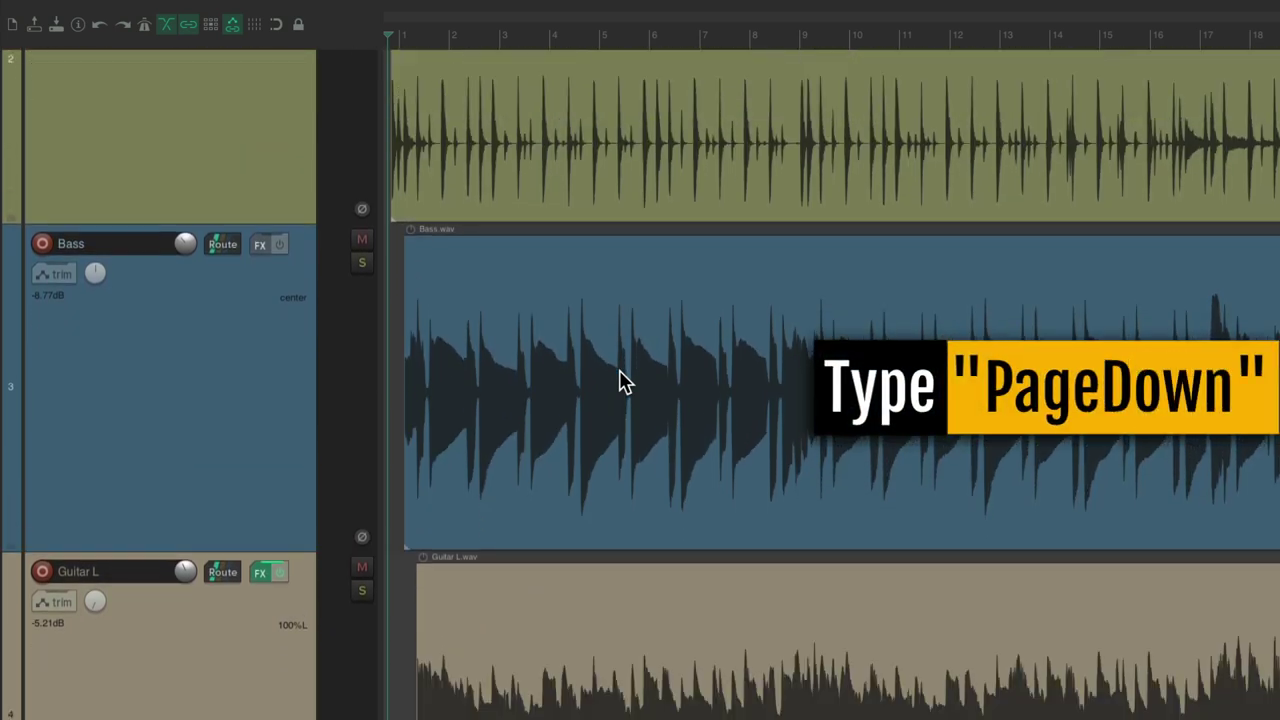
key("Page_Down")
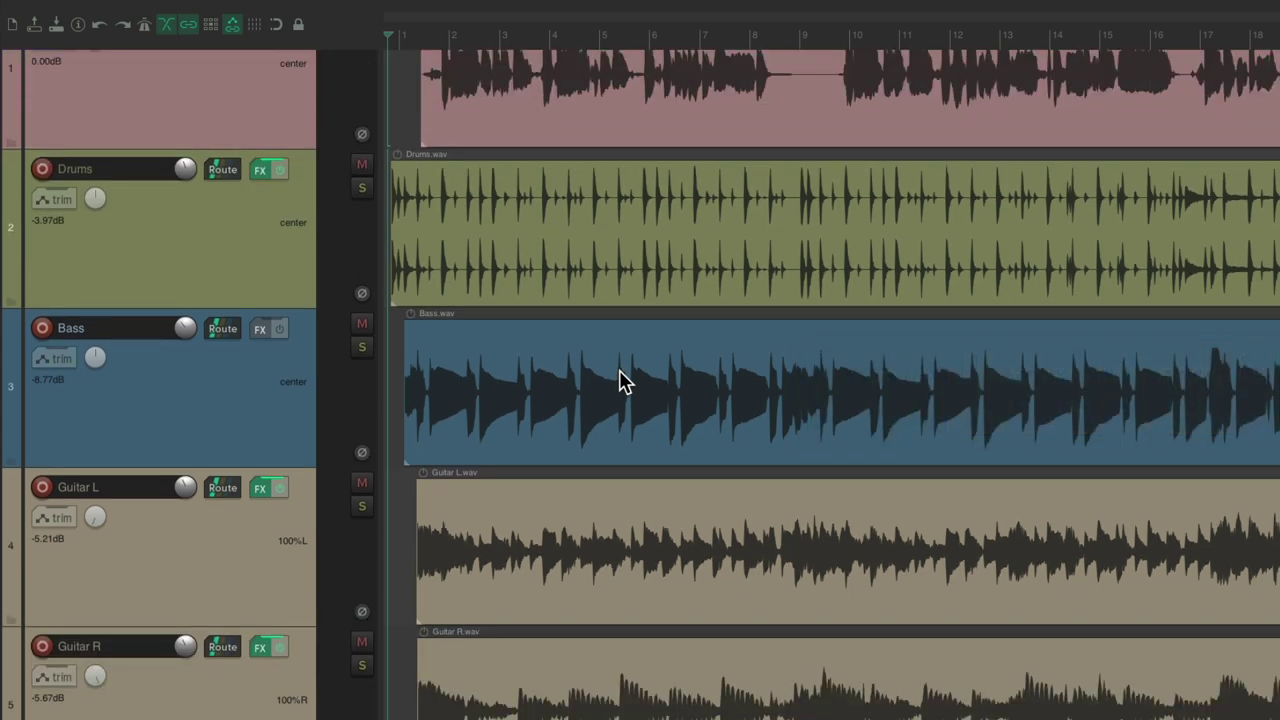
scroll(620, 380, "down", 3)
key("Page_Up")
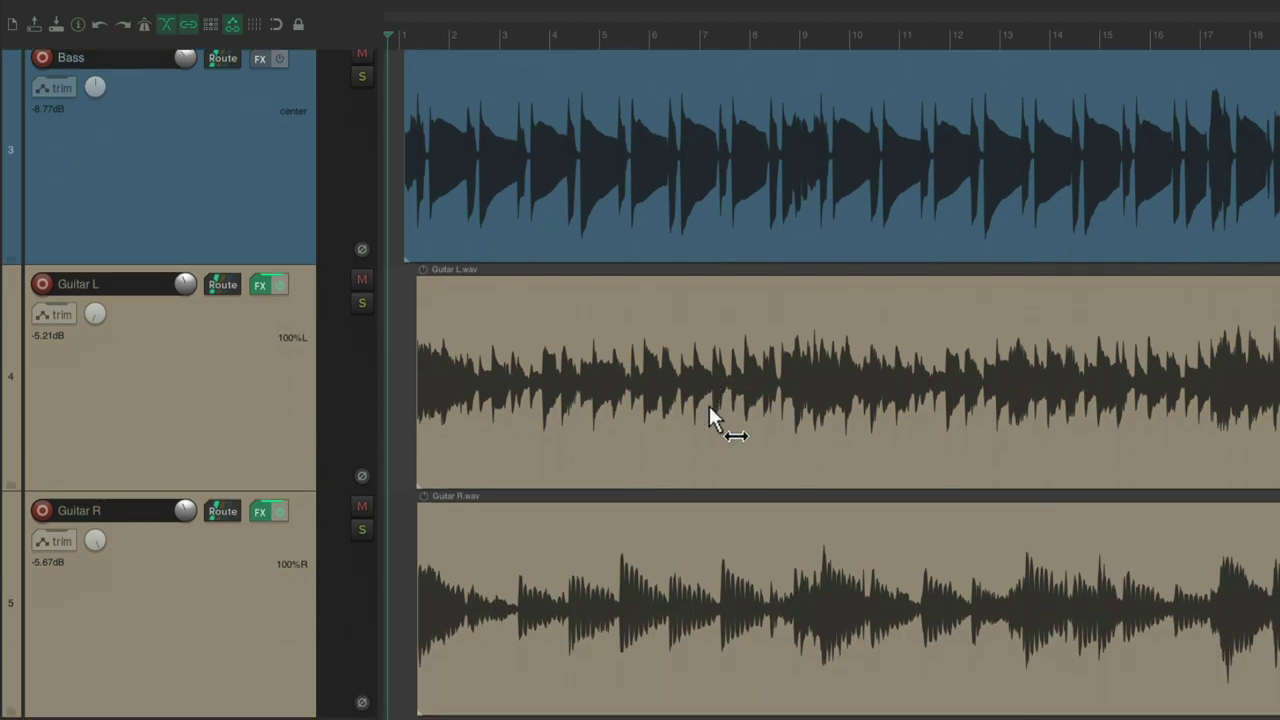
scroll(709, 406, "down", 1)
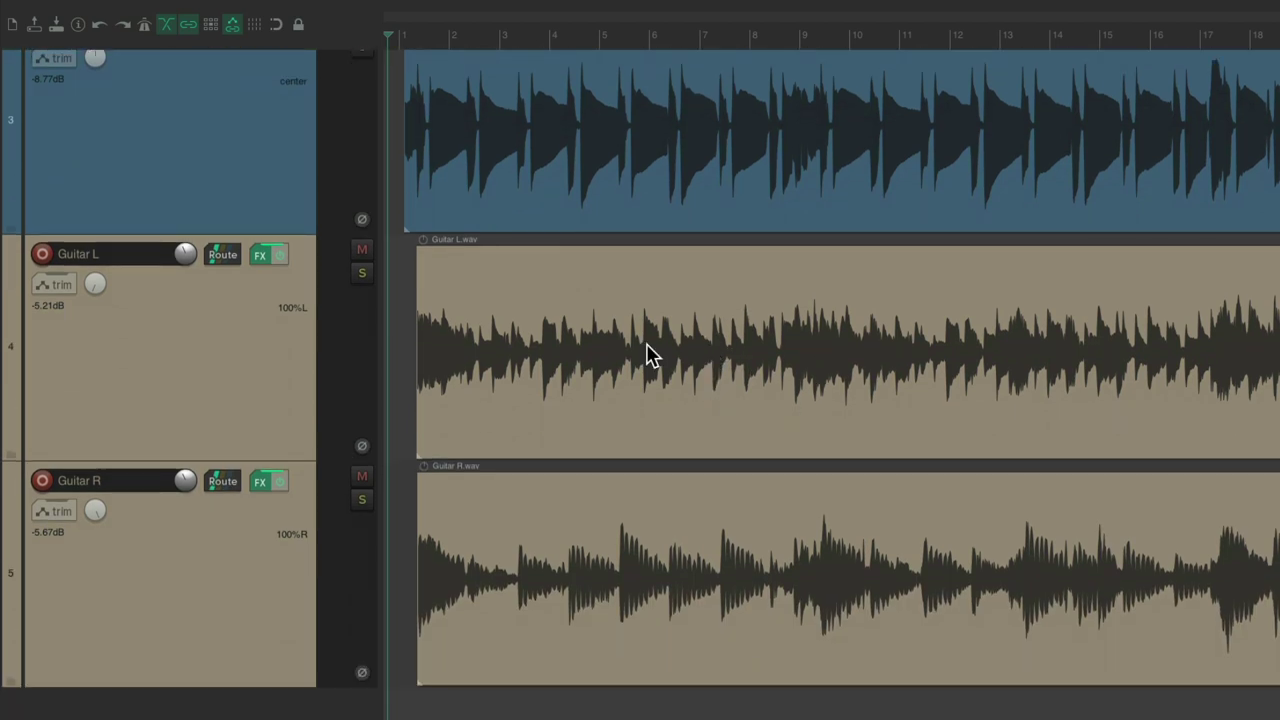
Zoom in until Guitar L fills the view, then back out to reveal Bass and Guitar R
key("Page_Up")
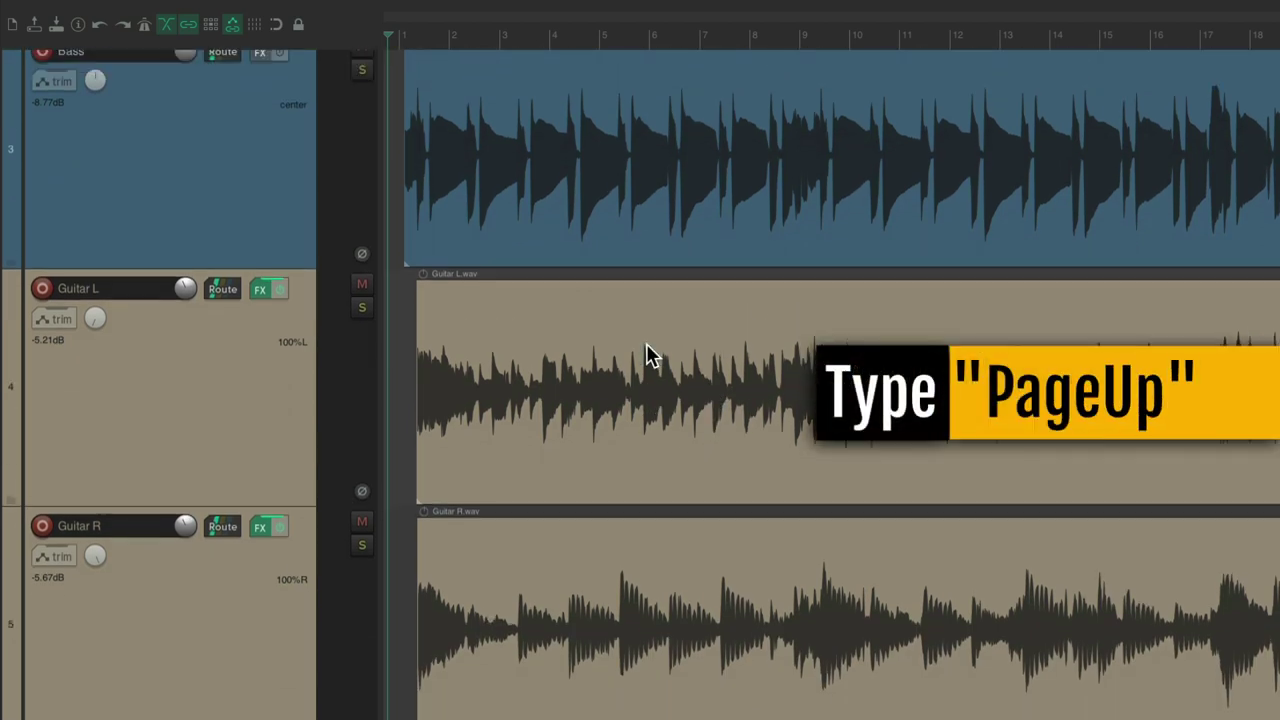
key("Page_Up")
key("Page_Down")
key("Page_Down")
key("Page_Down")
key("Page_Down")
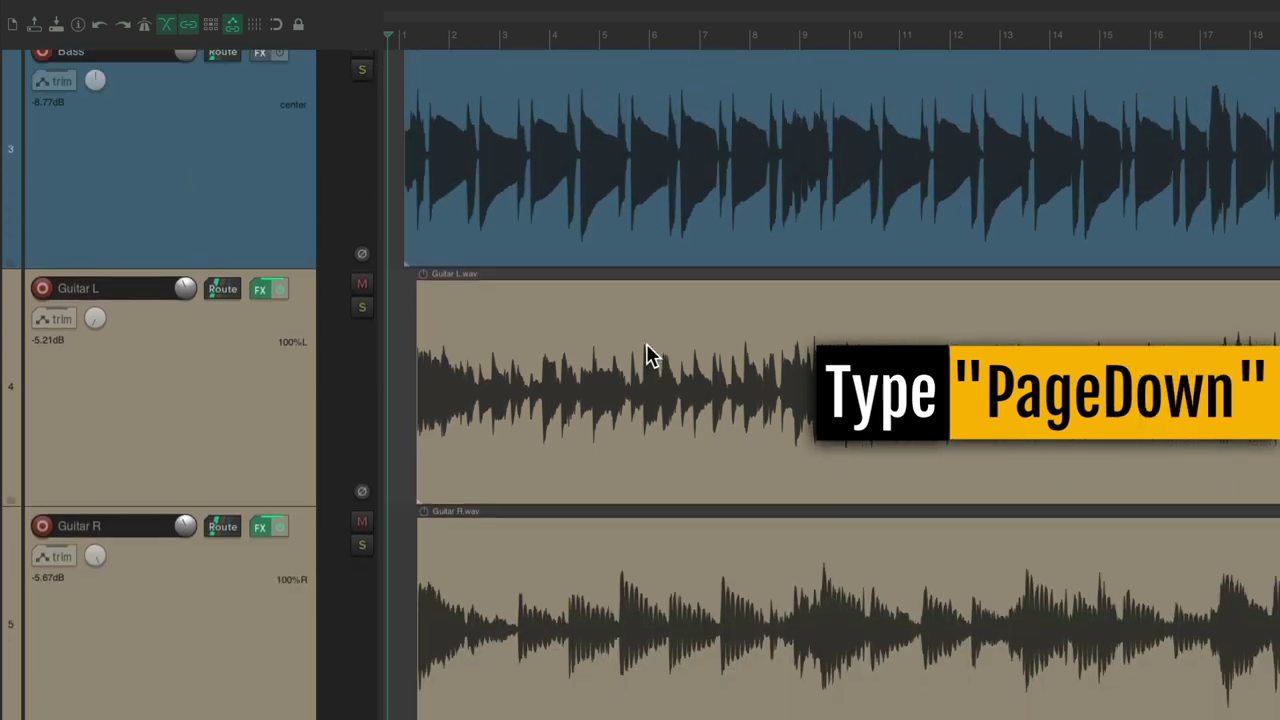
key("Page_Down")
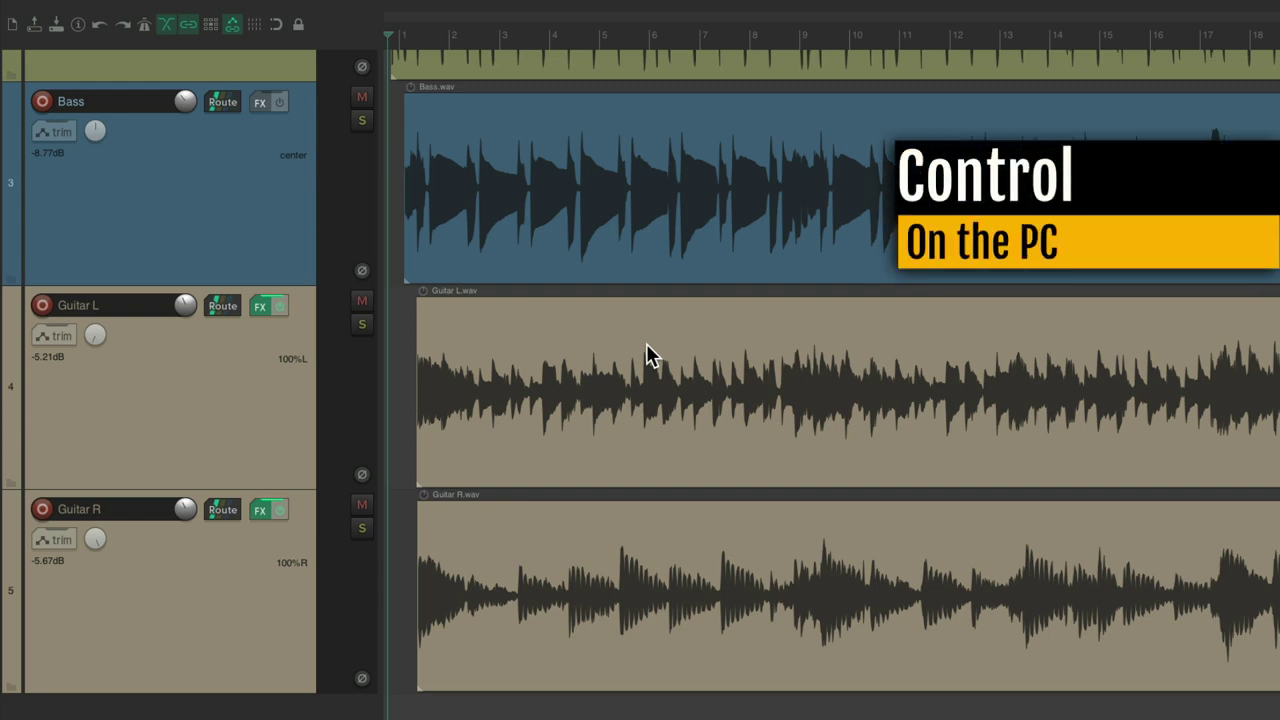
Zoom vertically around Guitar L with Ctrl plus mouse wheel, then with Page Up/Down
key("ctrl")
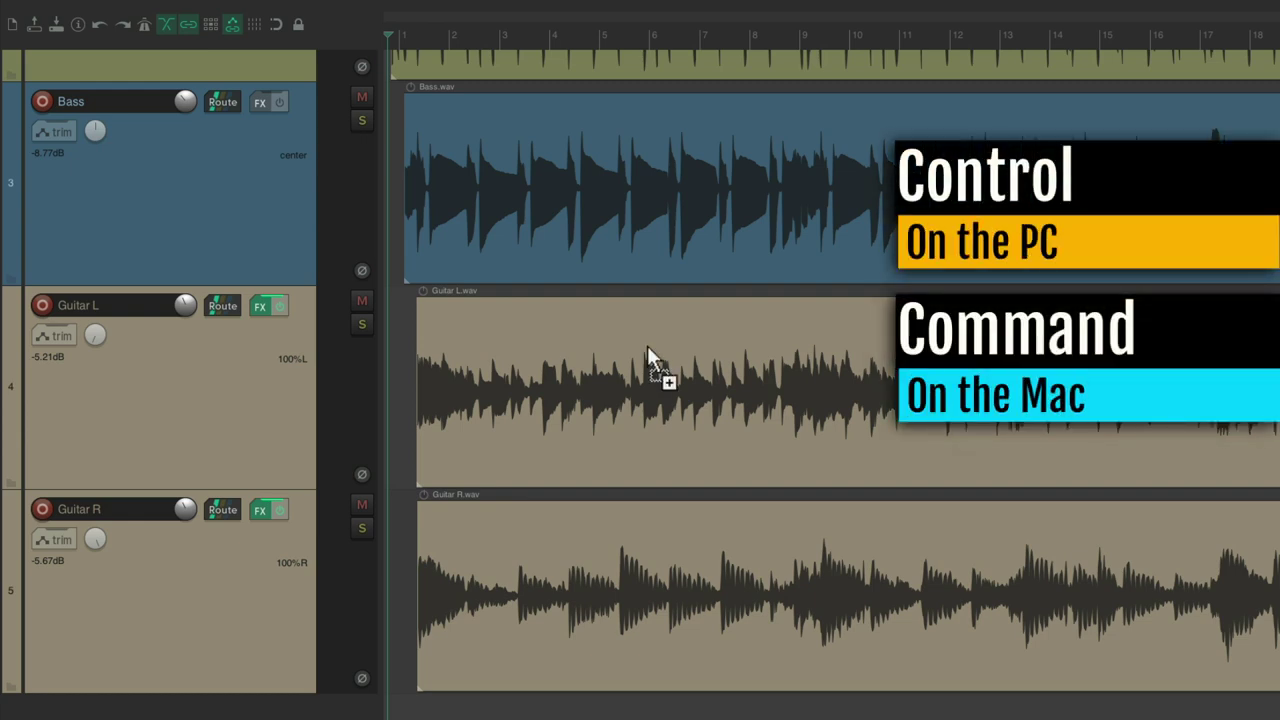
scroll(647, 345, "up", 5)
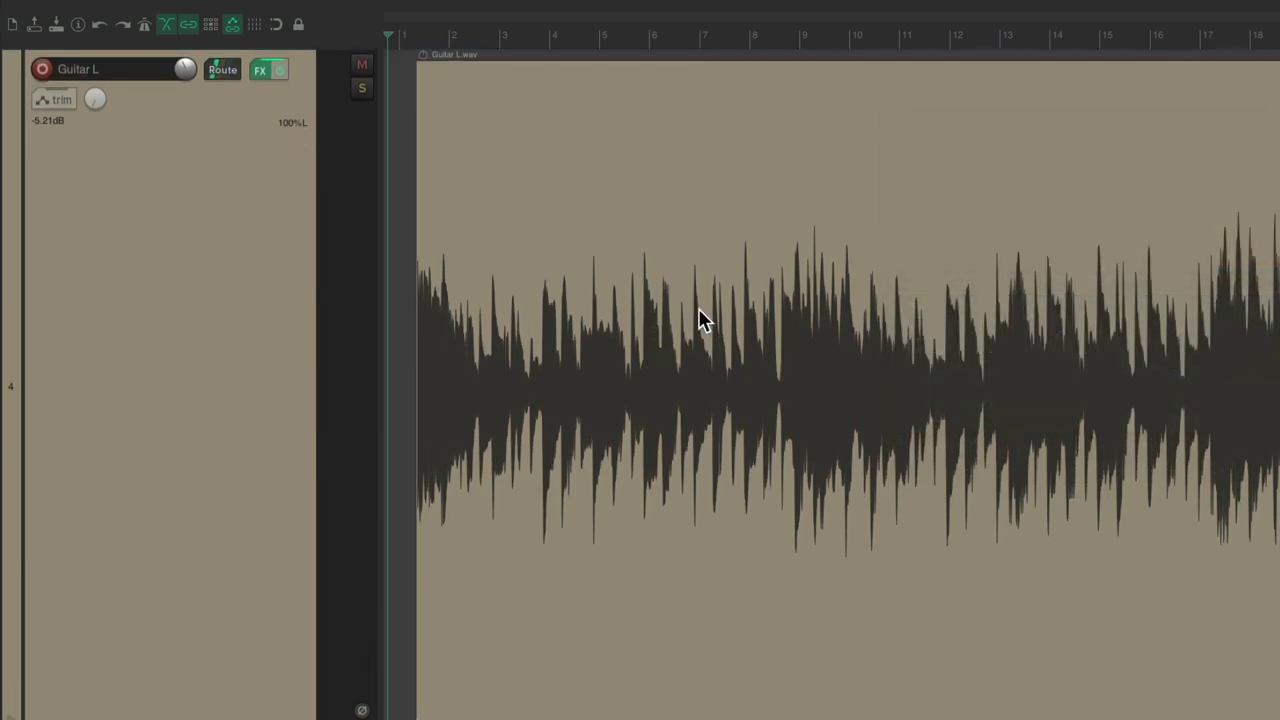
scroll(698, 308, "down", 5)
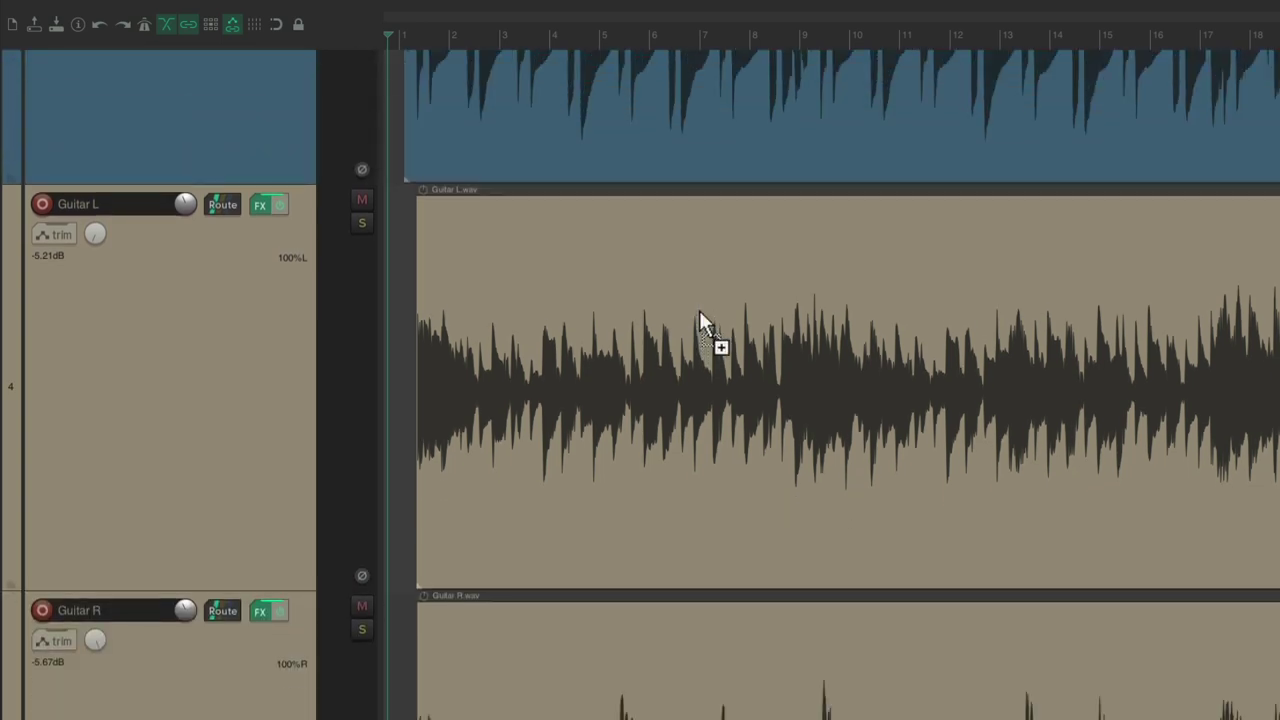
scroll(700, 320, "up", 5)
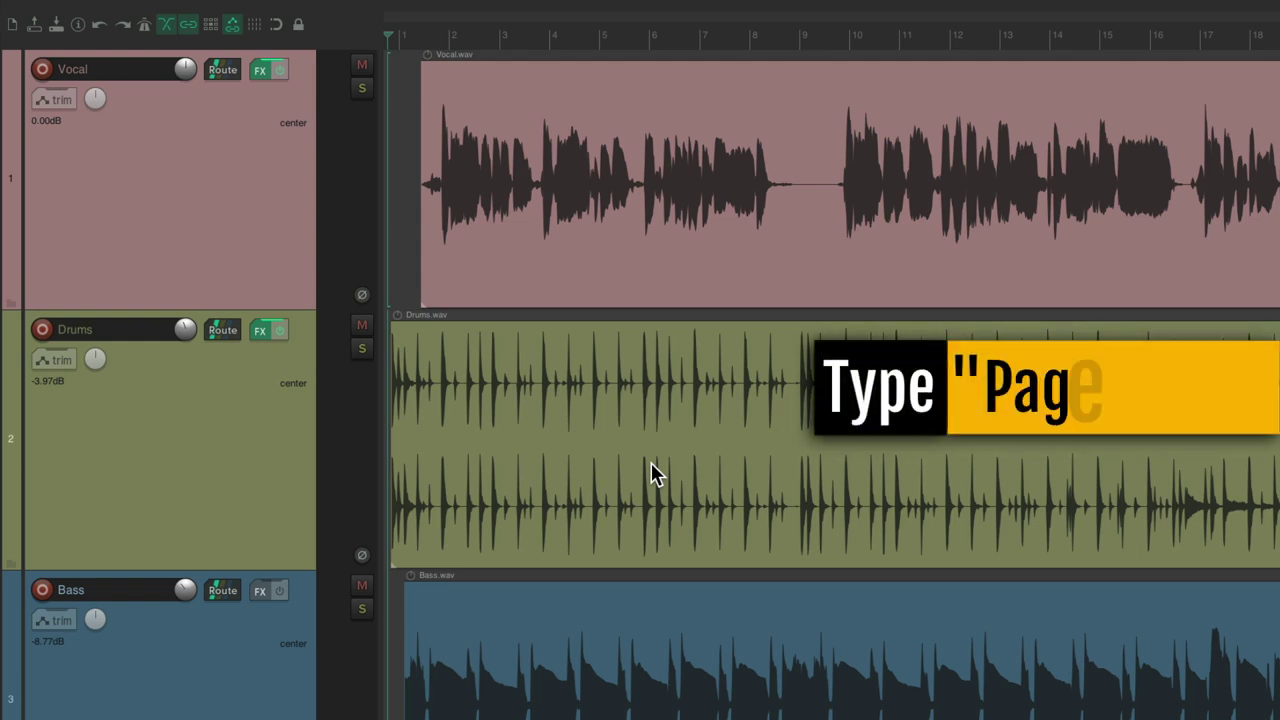
key("Page_Up")
key("Page_Down")
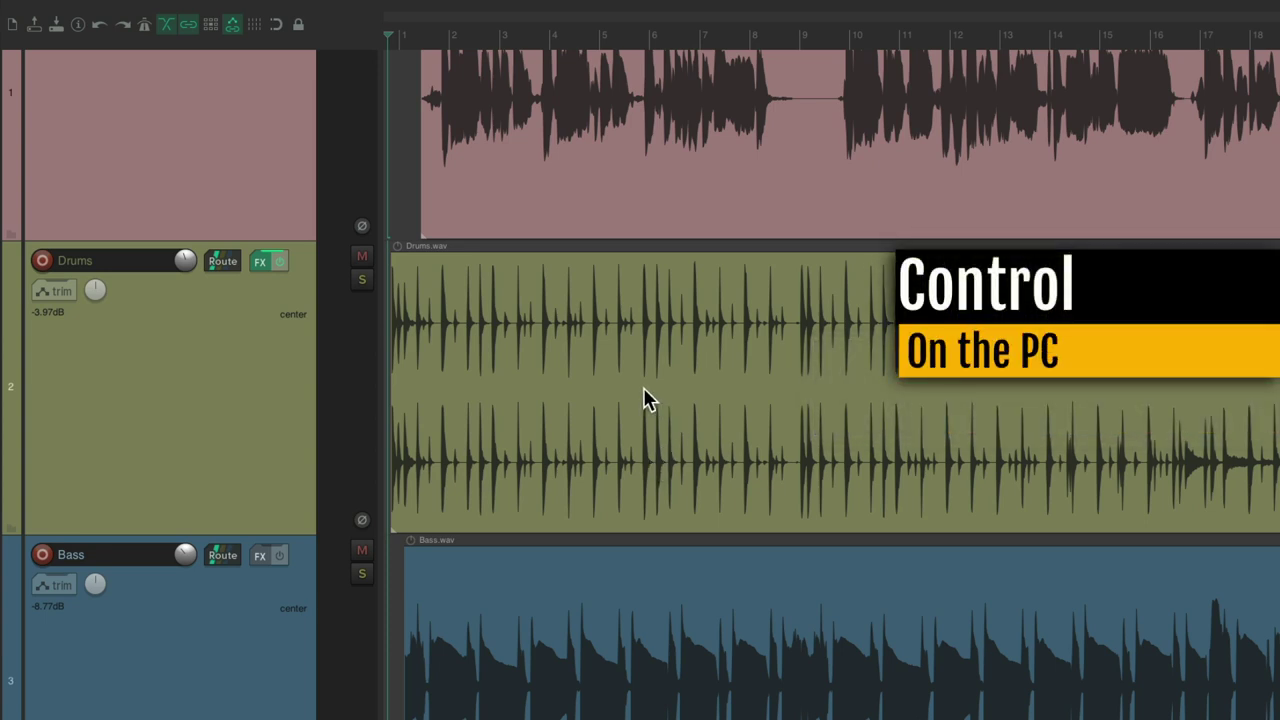
scroll(643, 387, "up", 5)
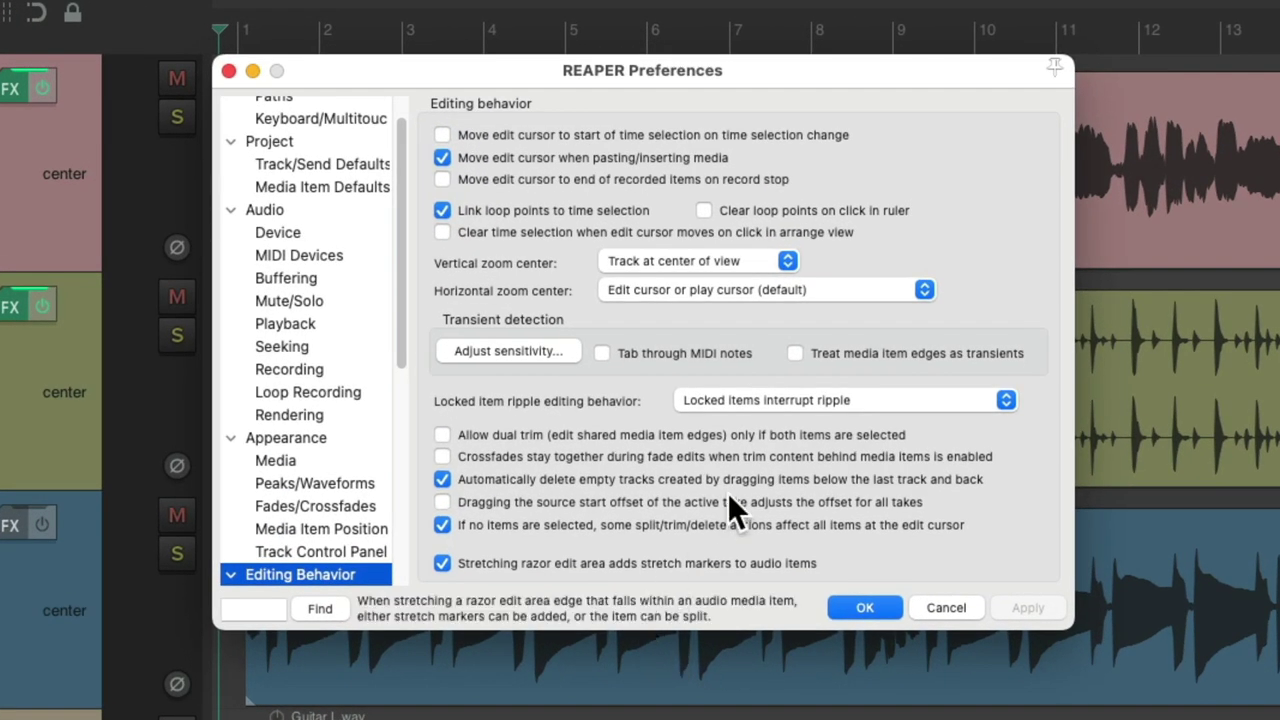
Choose Top of view in the Vertical zoom center dropdown
left_click(789, 261)
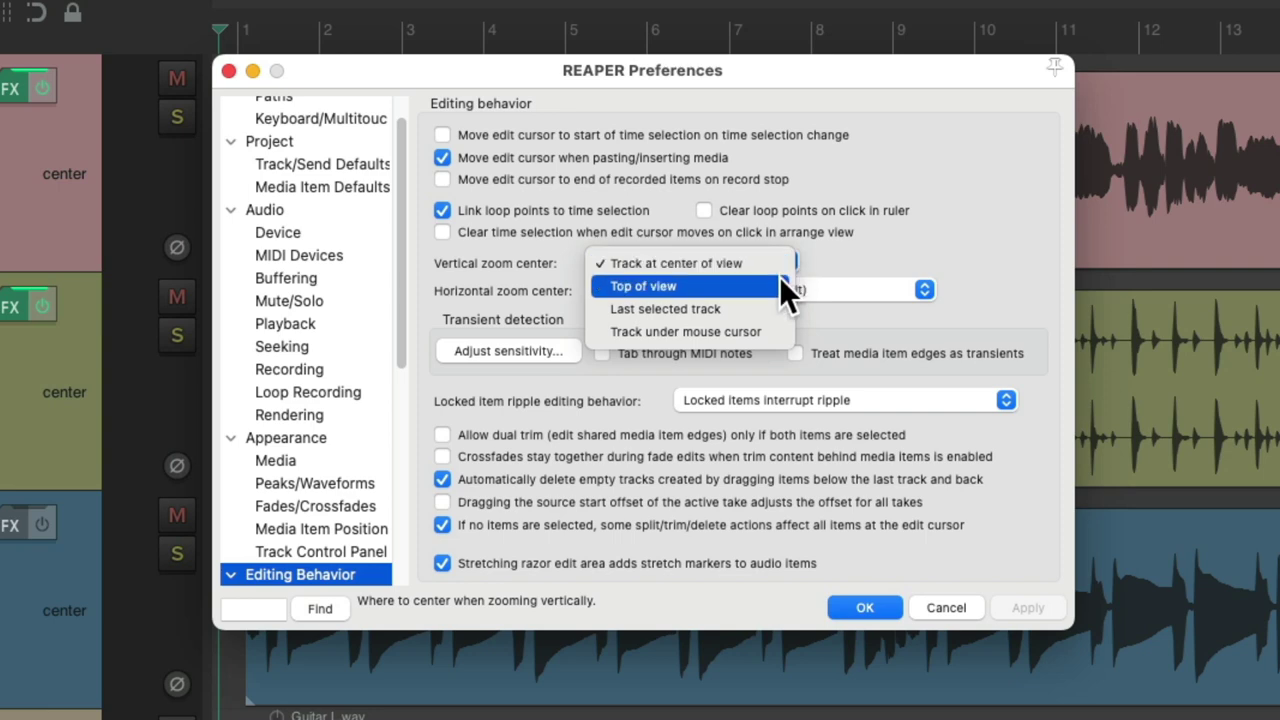
left_click(779, 276)
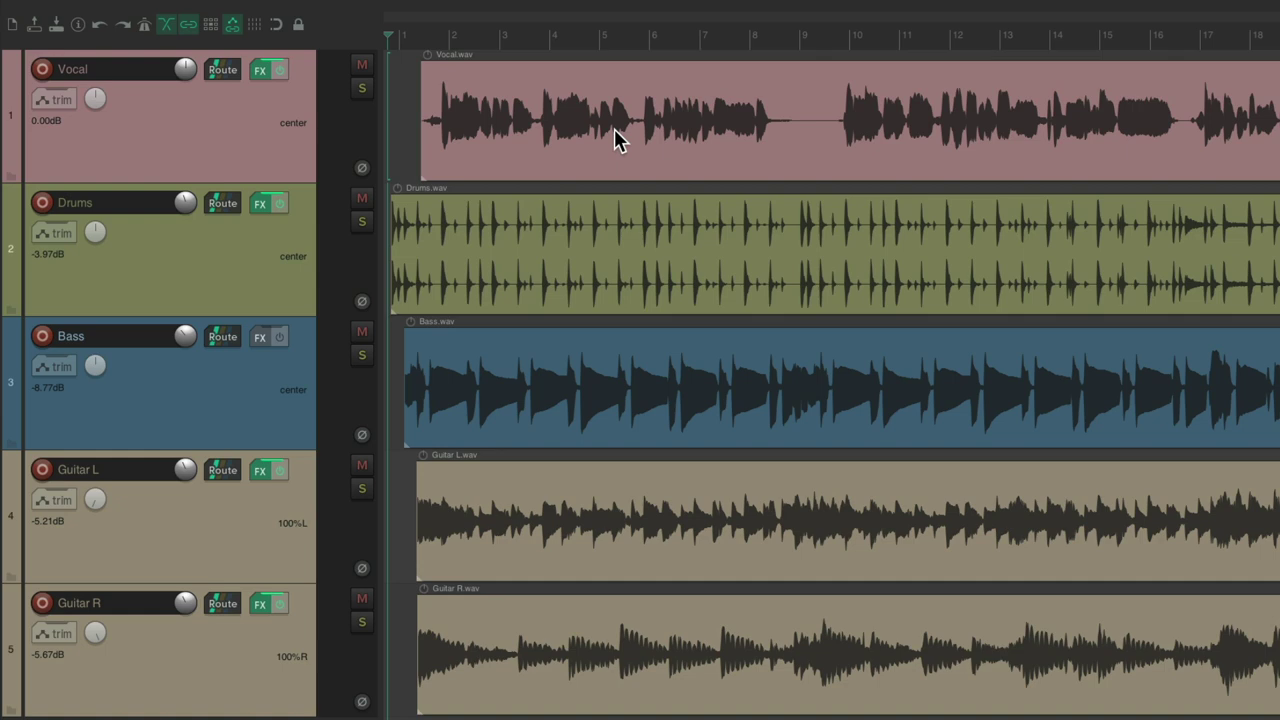
Zoom in until Vocal fills the view, then out until all five tracks fit
key("Page_Up")
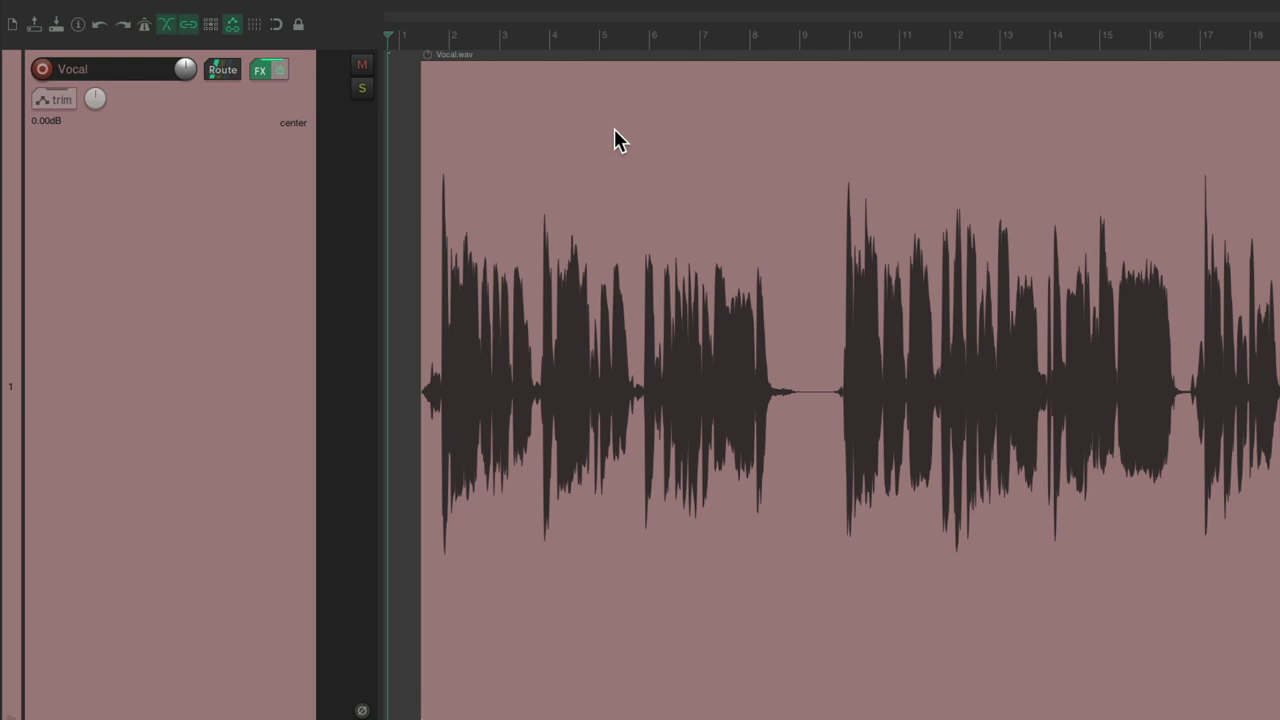
key("Page_Down")
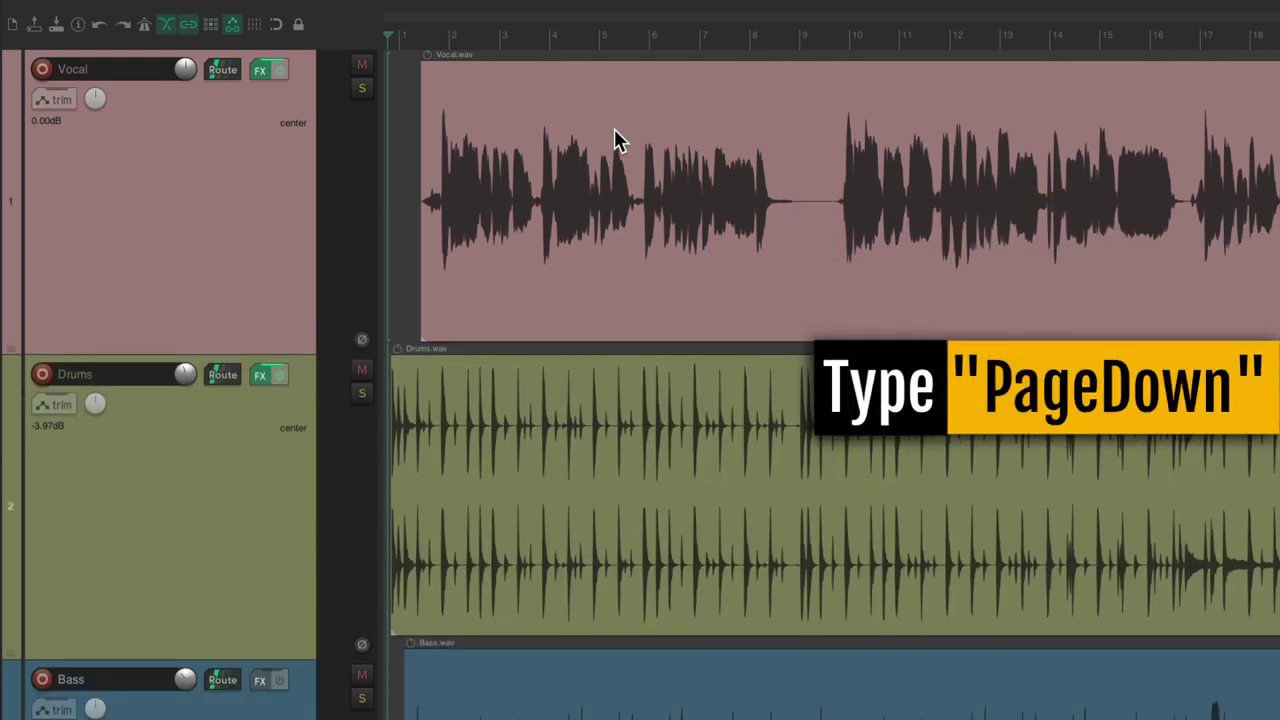
key("Page_Down")
key("Page_Down")
key("Page_Down")
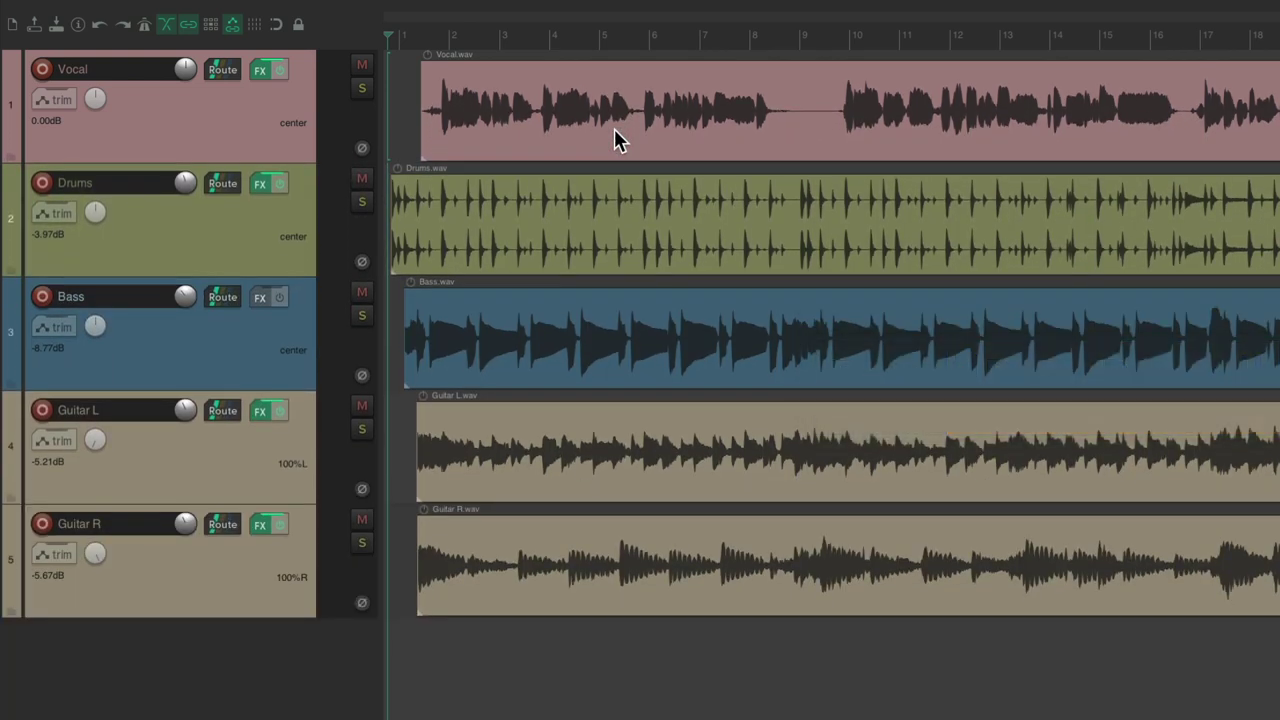
scroll(614, 128, "up", 2)
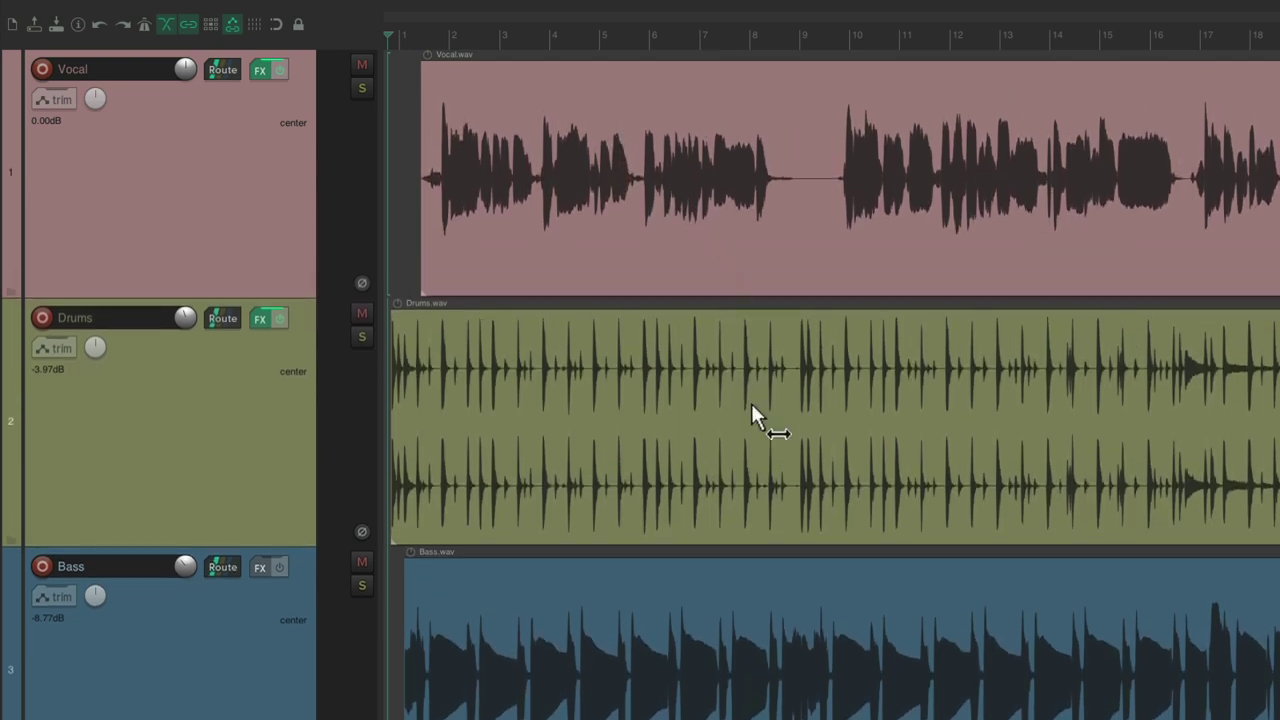
scroll(752, 414, "up", 2)
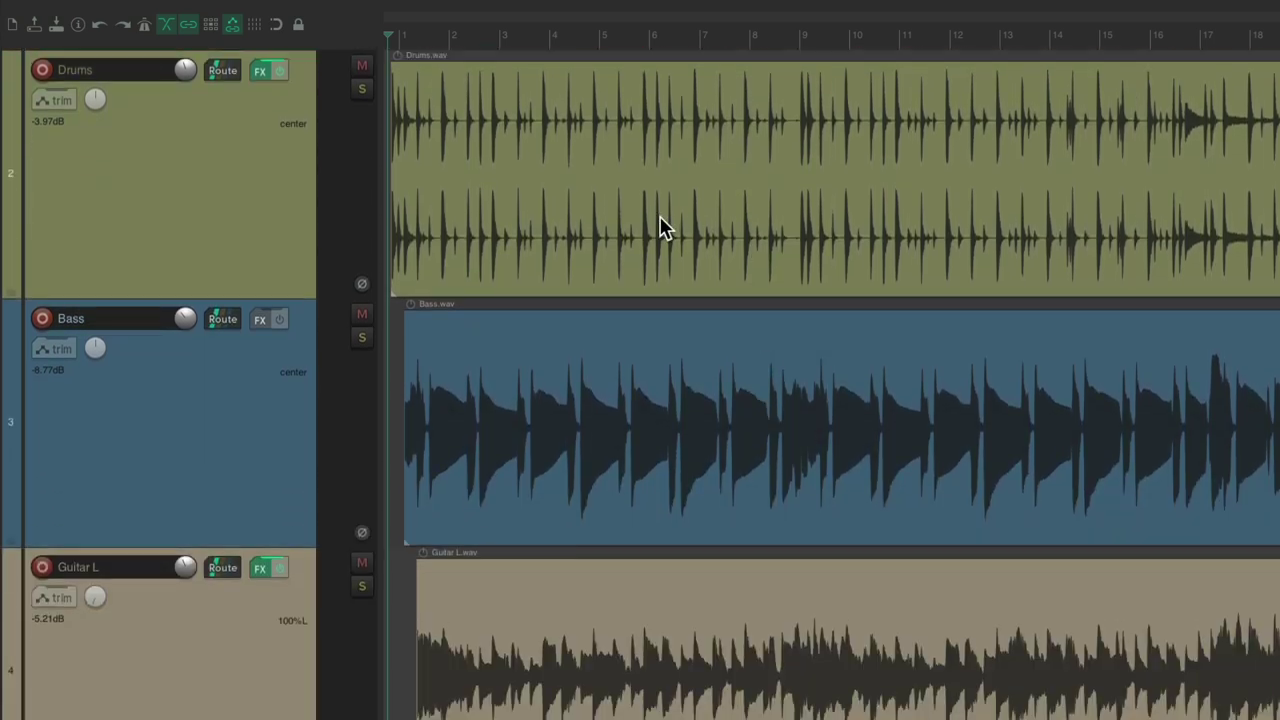
Zoom in until Drums fills the view, then out to reveal Bass and the guitar tracks
key("Page_Up")
key("Page_Up")
key("Page_Up")
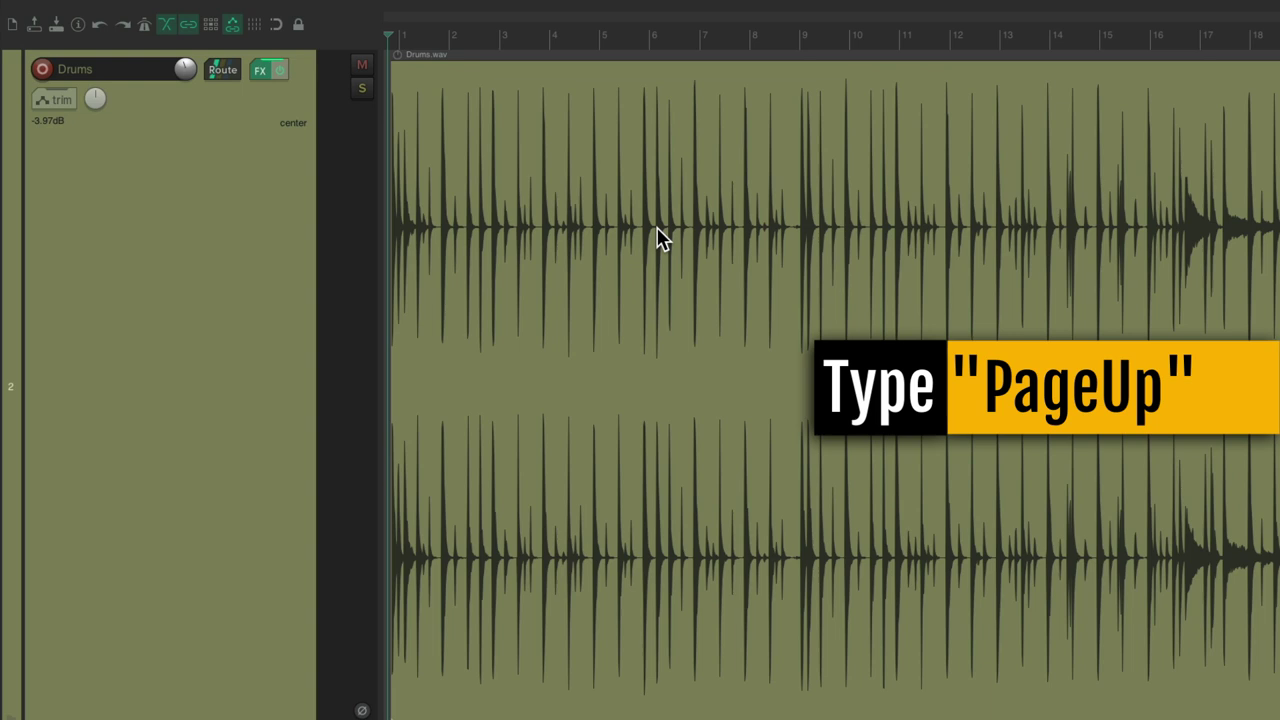
key("Page_Down")
key("Page_Down")
key("Page_Down")
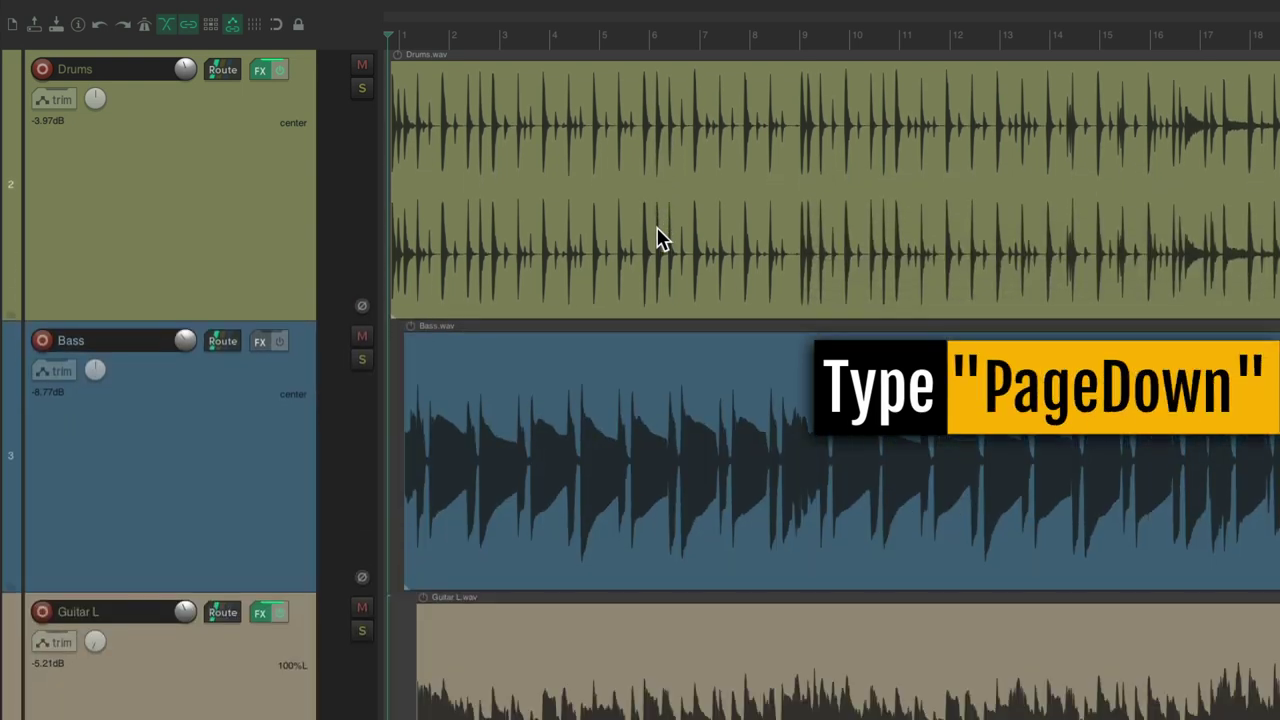
key("Page_Down")
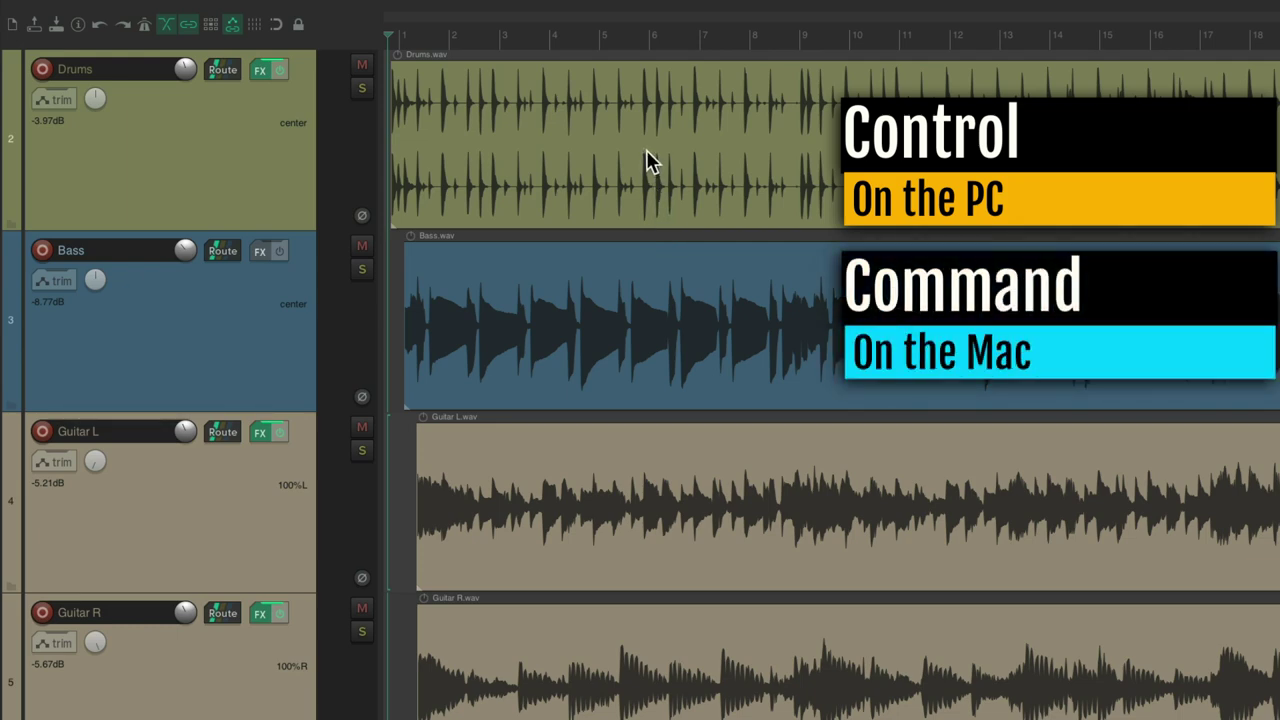
scroll(646, 158, "up", 2)
scroll(646, 158, "up", 2)
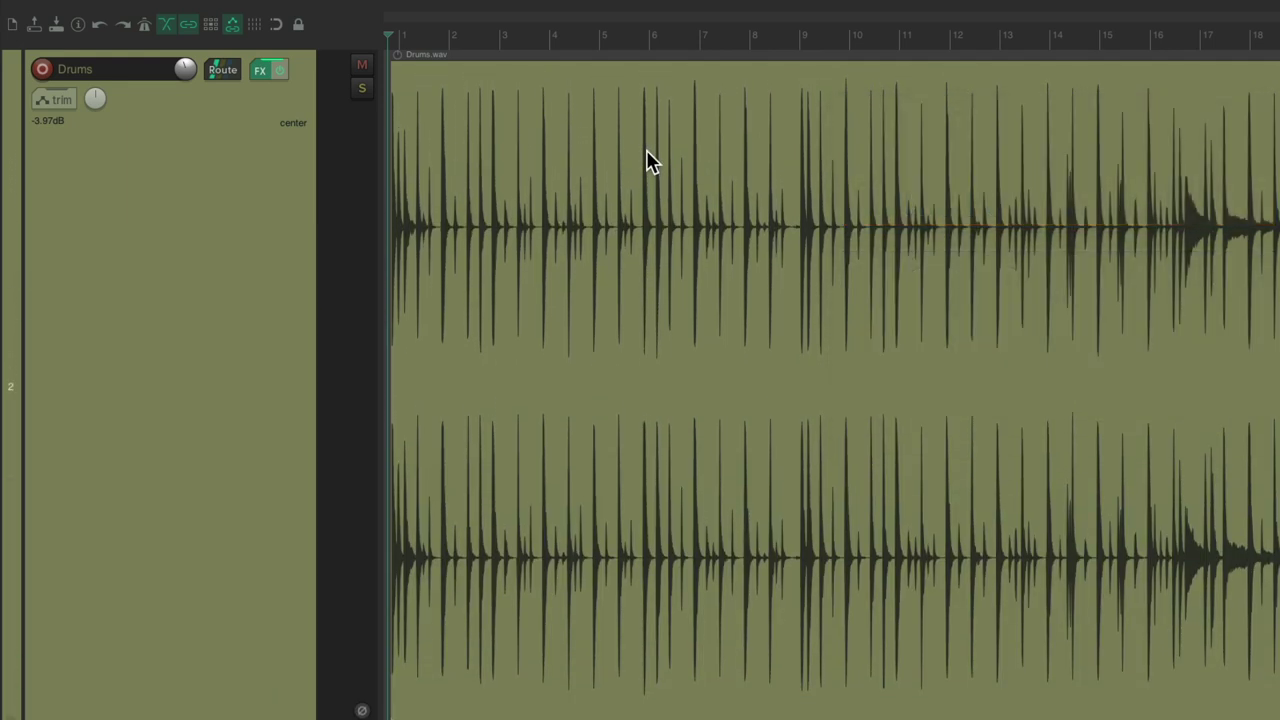
scroll(650, 162, "down", 3)
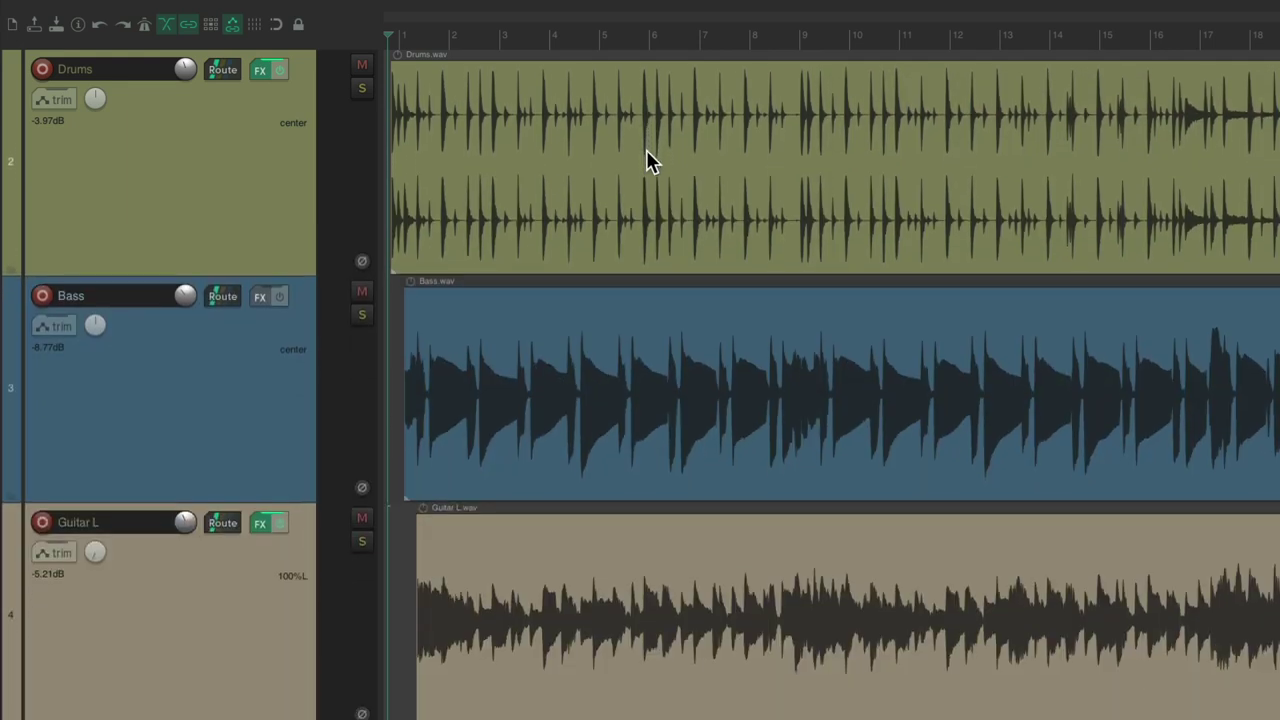
scroll(650, 162, "up", 2)
Set Vertical zoom center to Last selected track and confirm the preferences
scroll(646, 160, "up", 2)
key("super+comma")
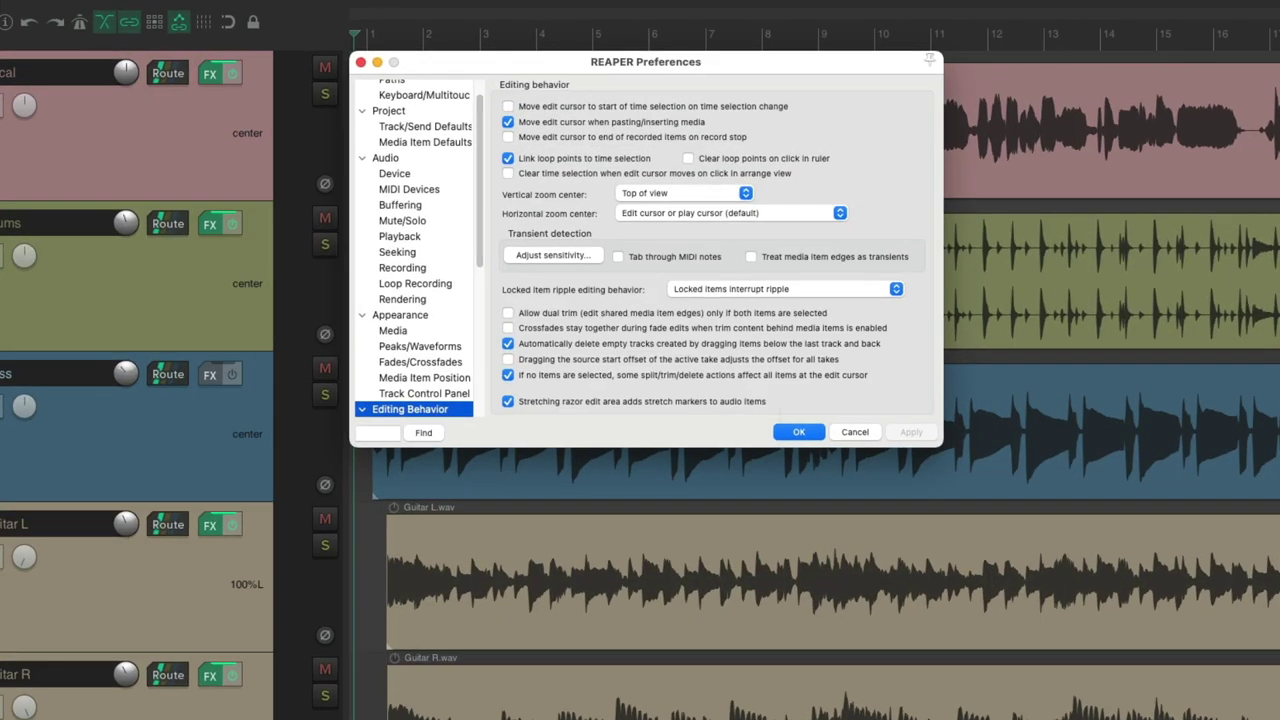
left_click(759, 262)
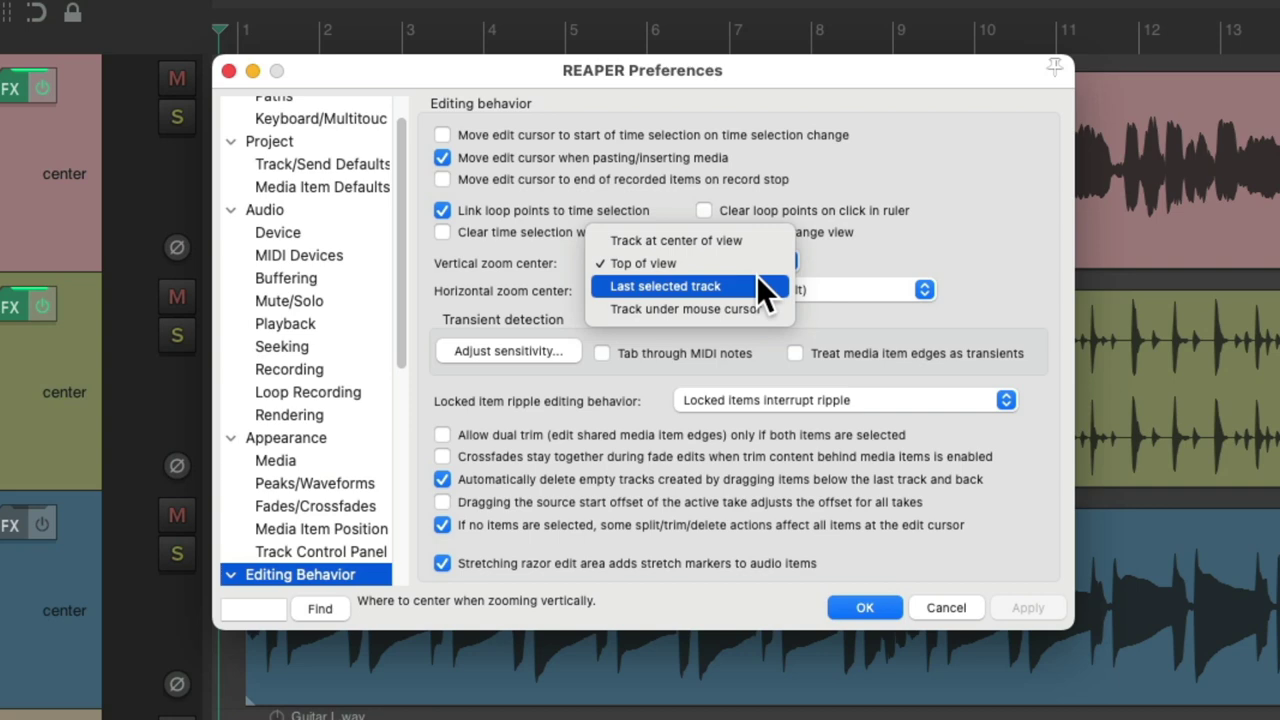
left_click(757, 284)
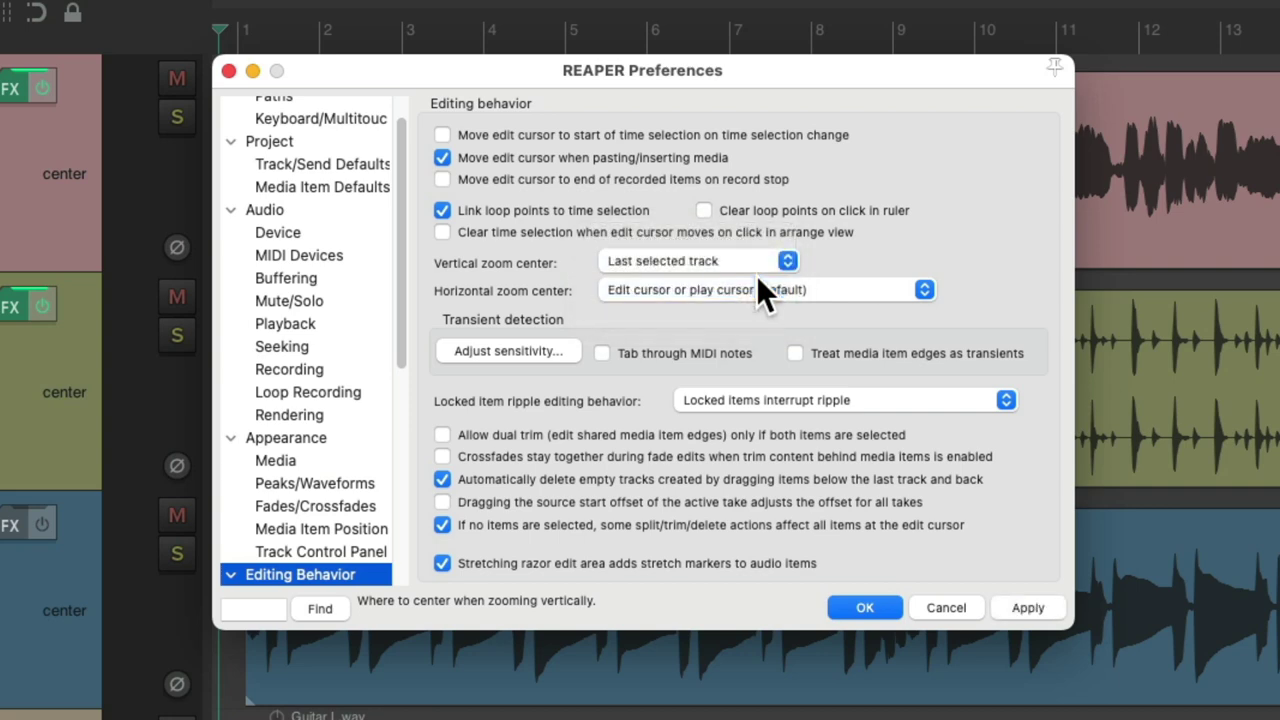
key("Return")
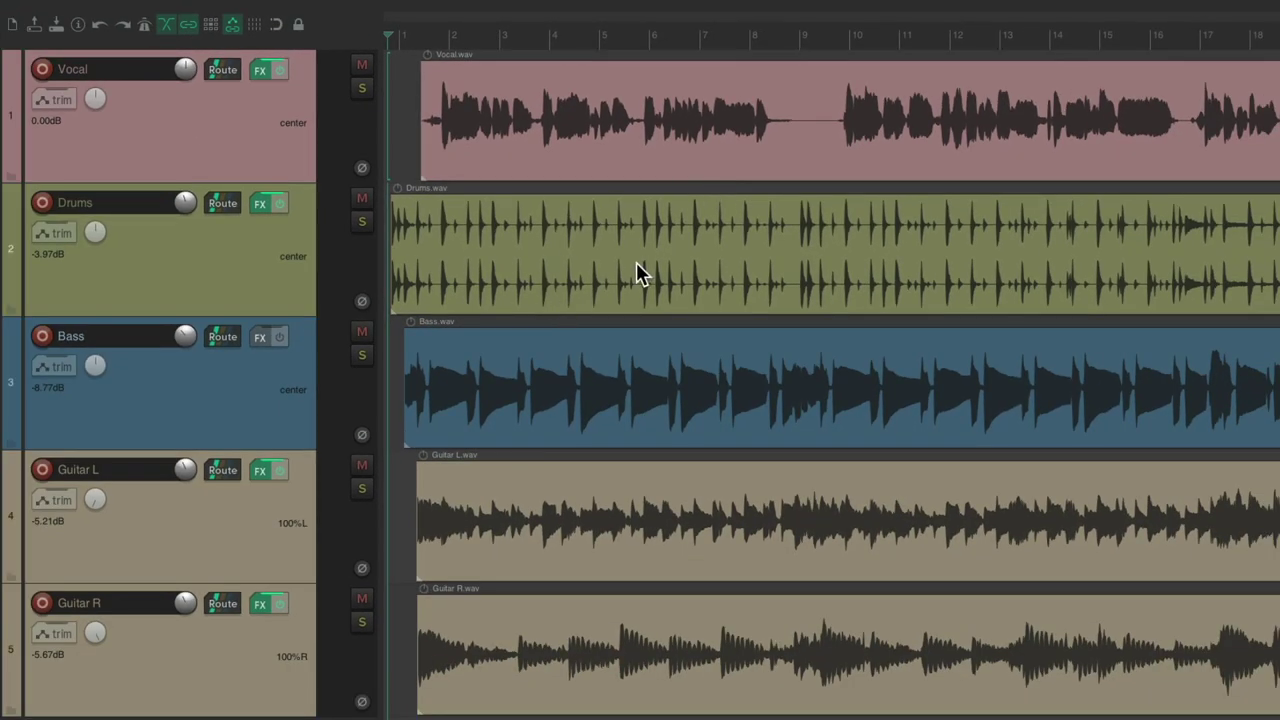
Select Drums, then Bass, zooming vertically onto each and back out to all five tracks
left_click(198, 268)
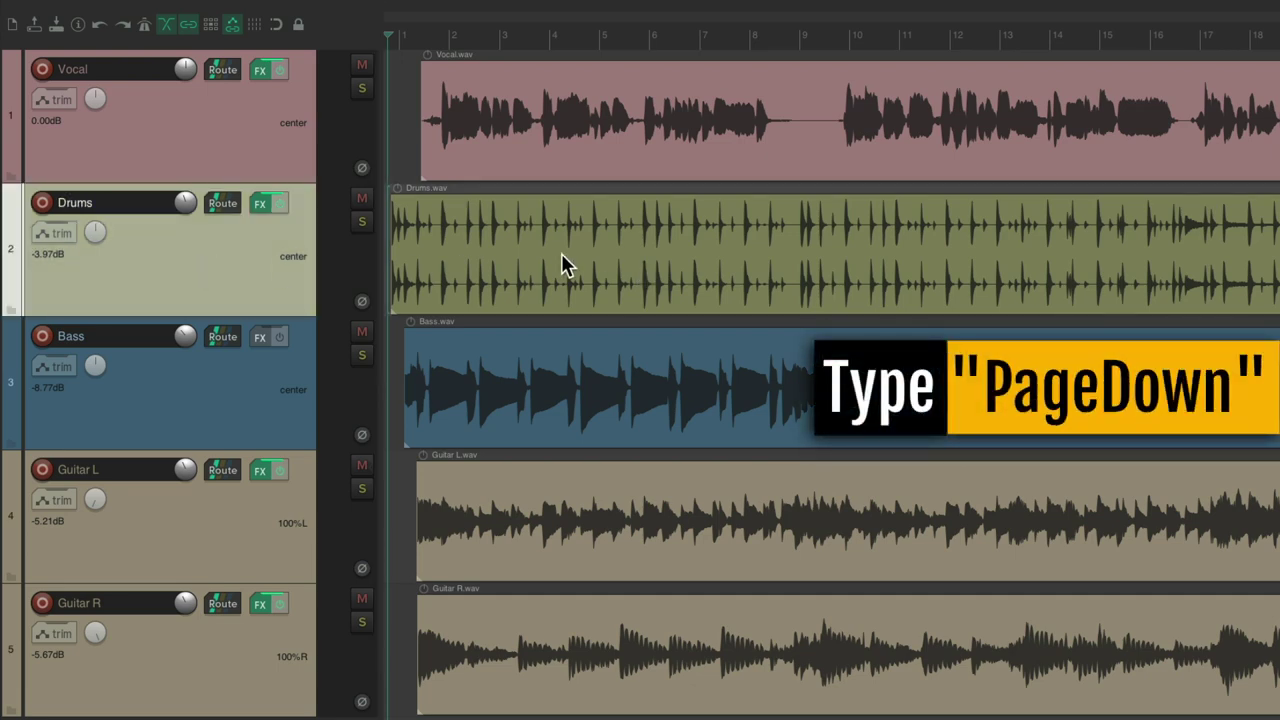
key("Page_Down")
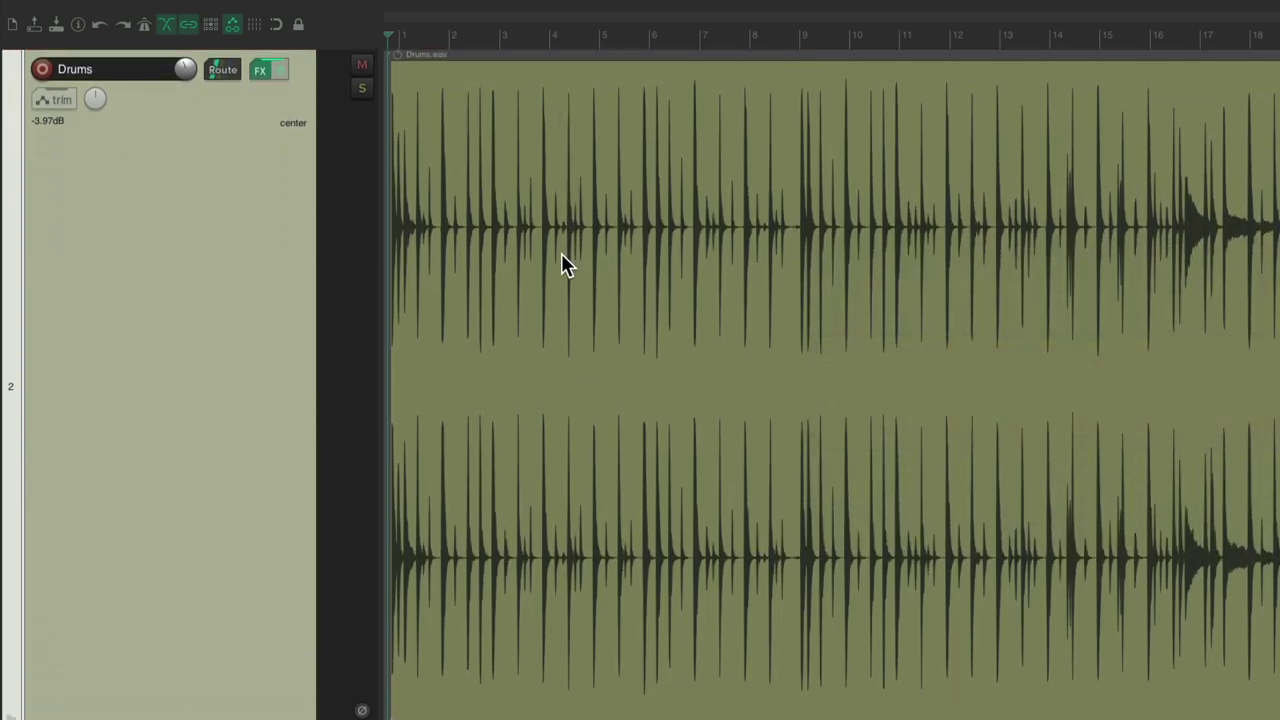
key("Page_Down")
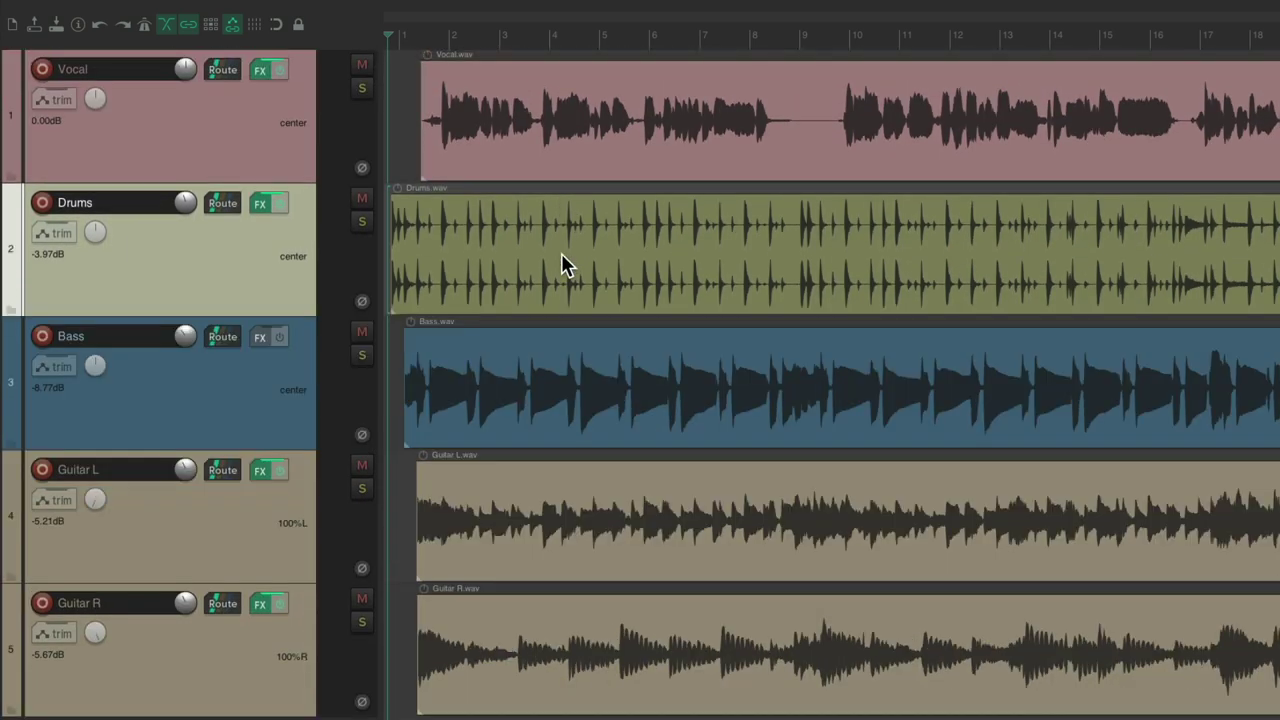
left_click(243, 418)
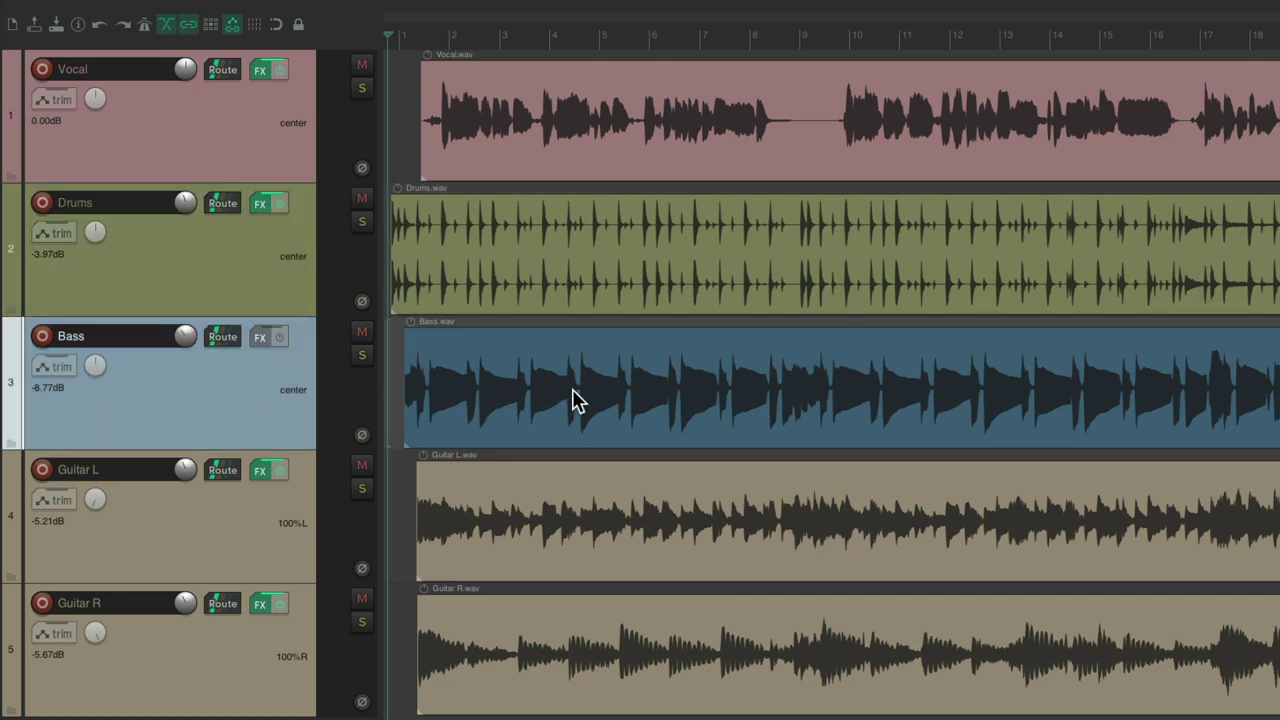
key("Page_Up")
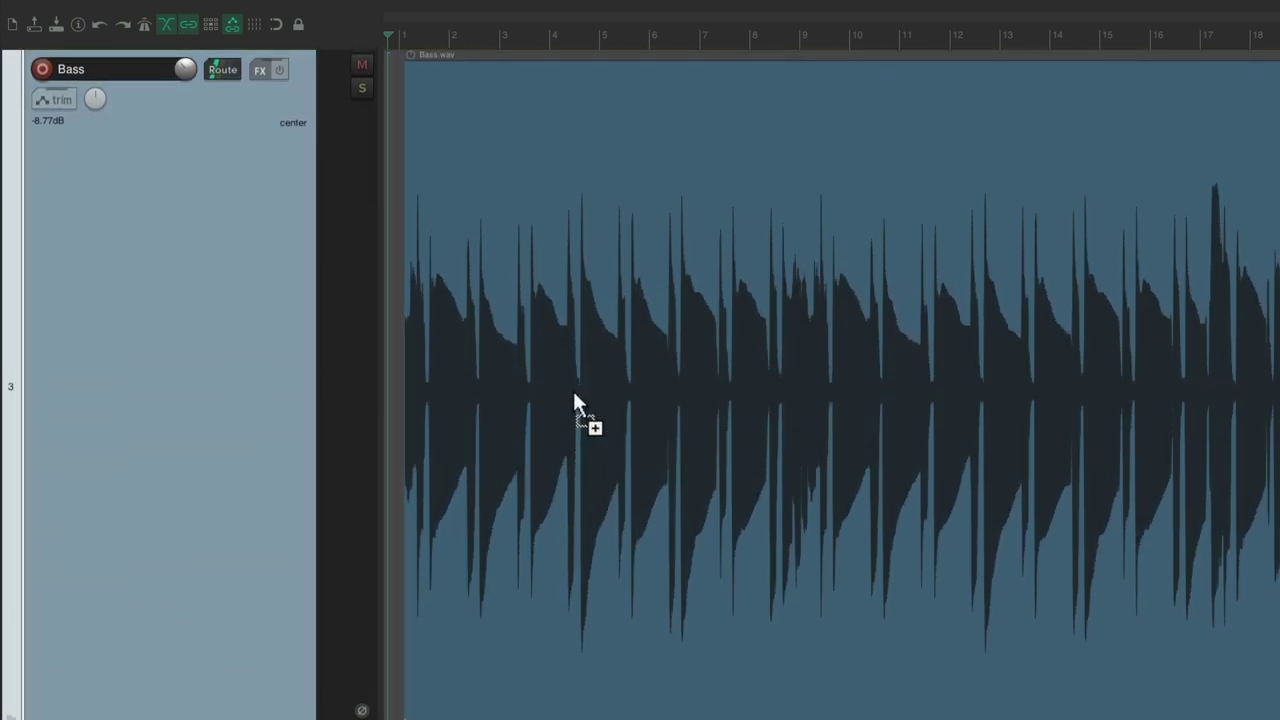
key("Page_Down")
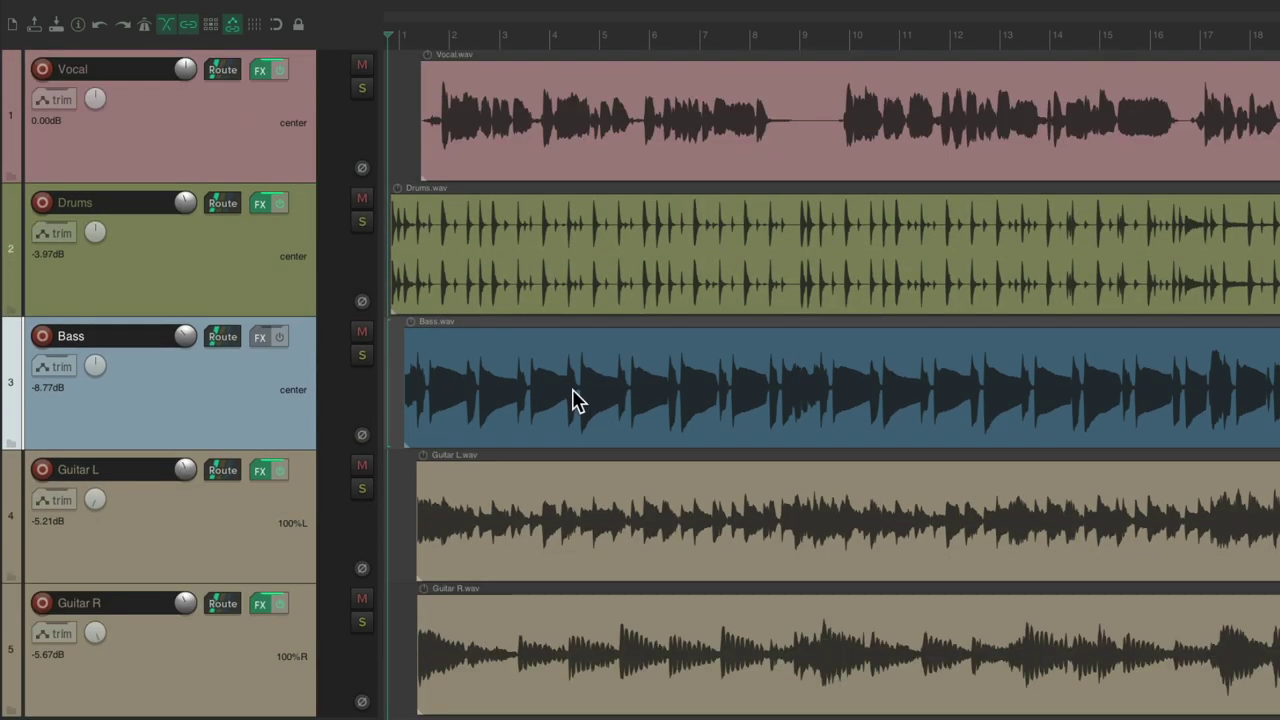
Deselect Bass, select Guitar L and zoom vertically with the mouse wheel
left_click(585, 405, "ctrl")
left_click(240, 532)
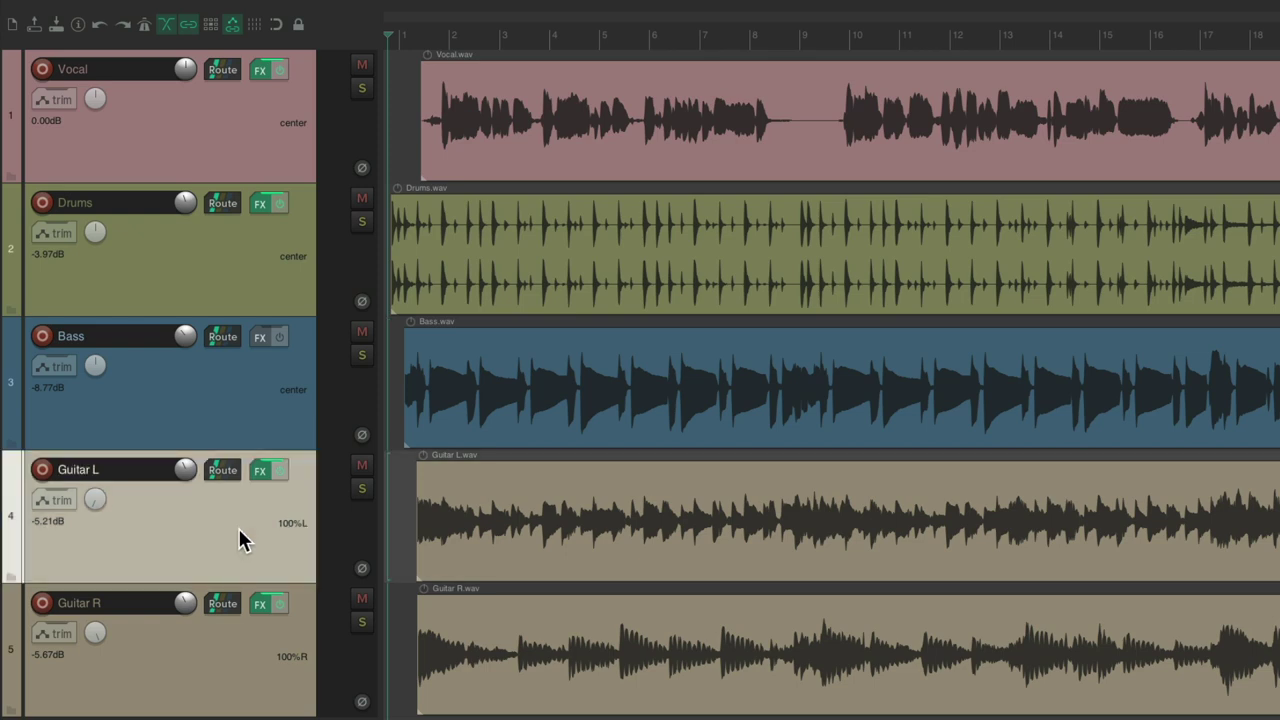
scroll(574, 505, "up", 3)
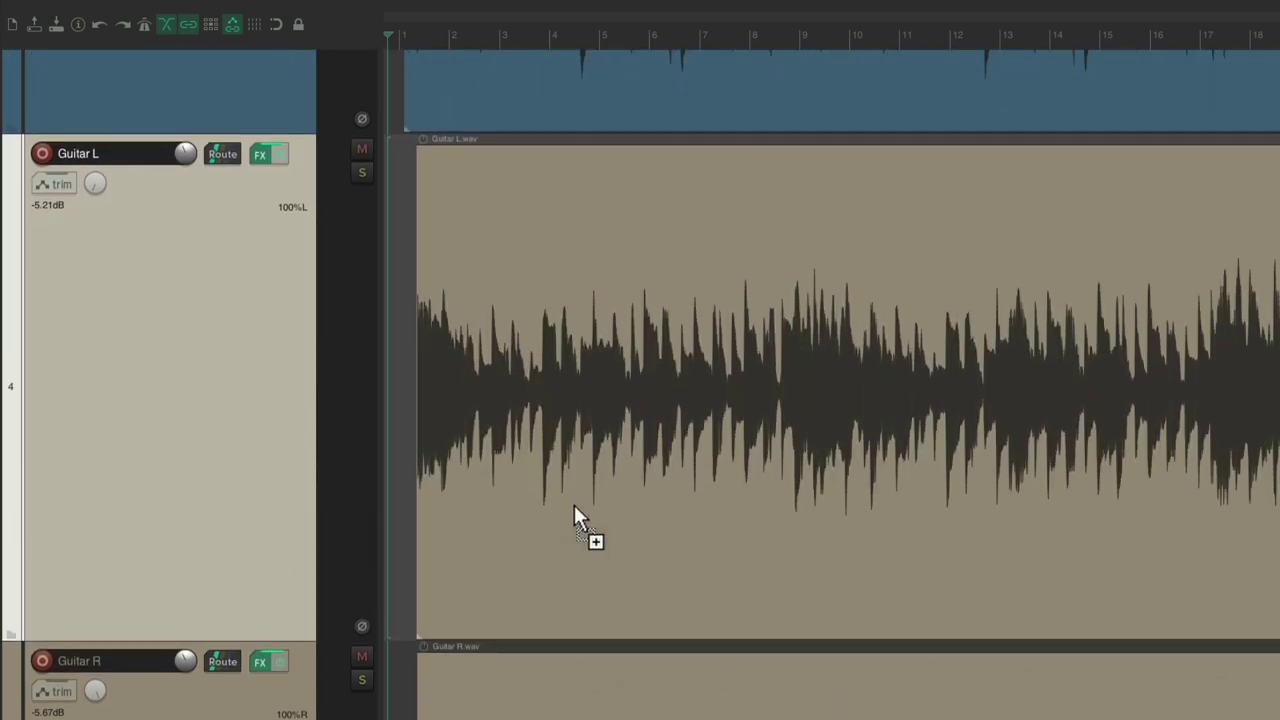
scroll(574, 505, "up", 1)
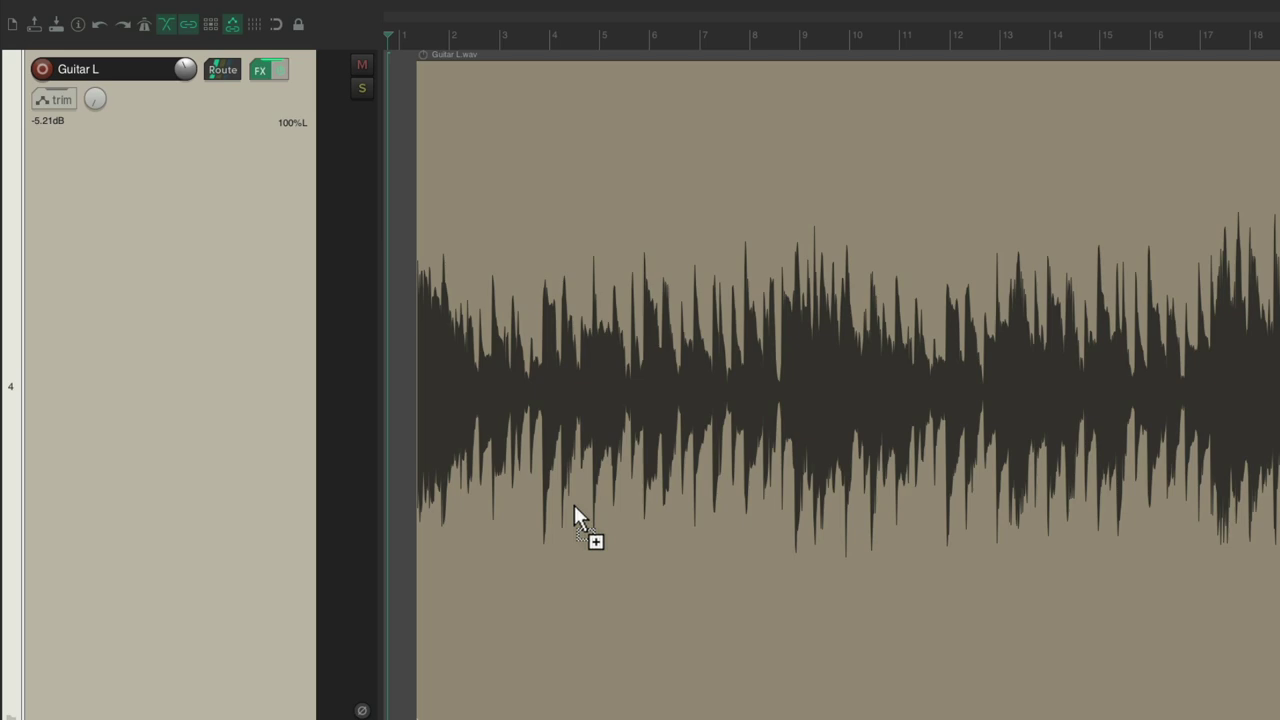
scroll(574, 505, "down", 4)
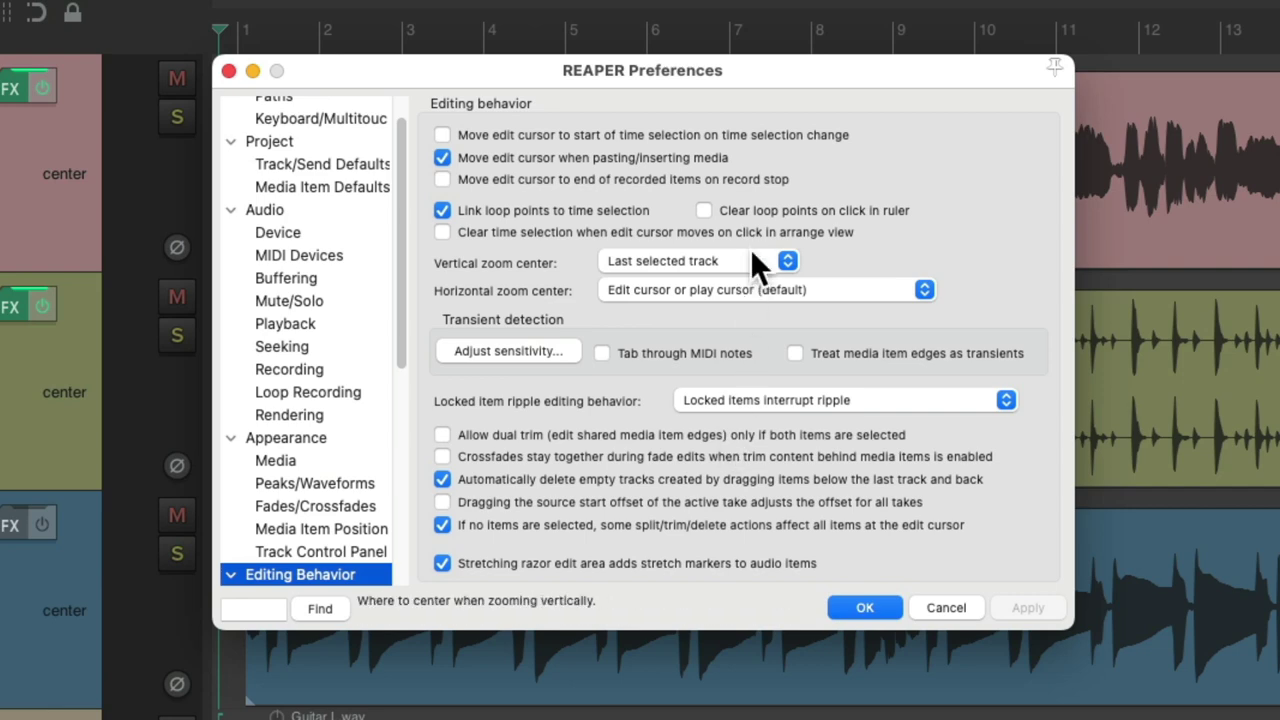
Set Vertical zoom center to Track under mouse cursor and confirm
left_click(750, 251)
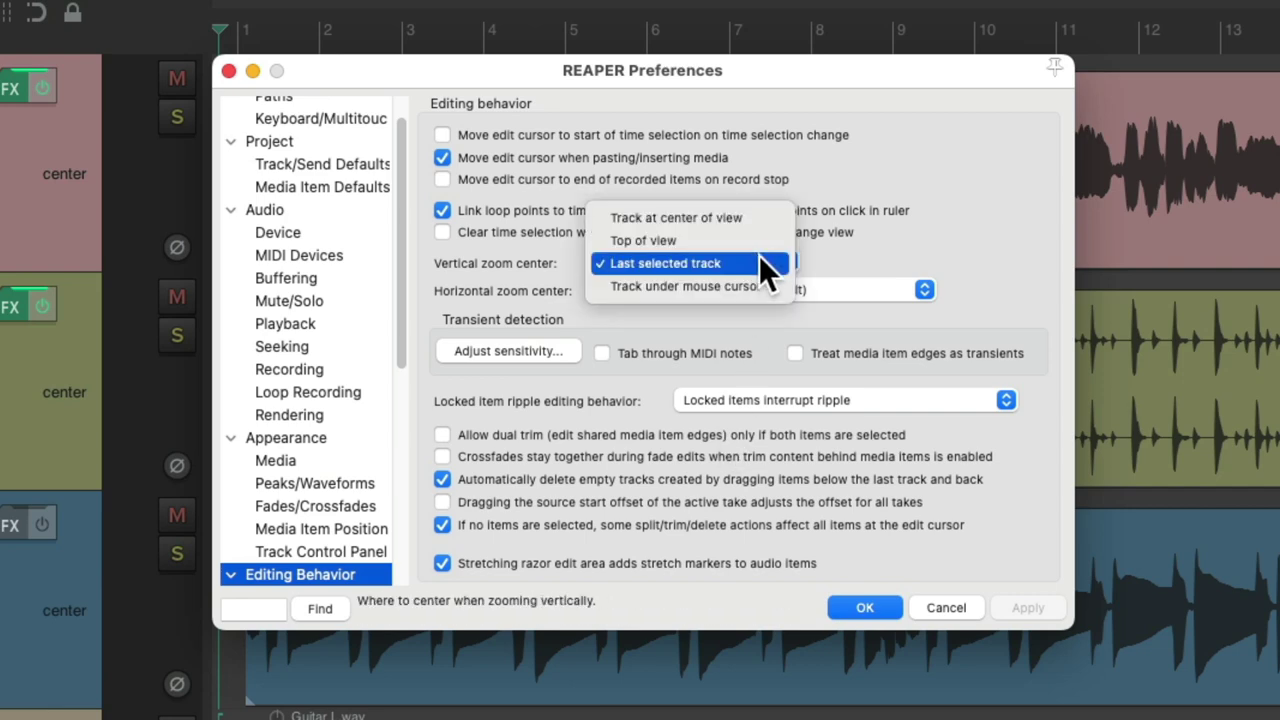
left_click(777, 284)
key("Return")
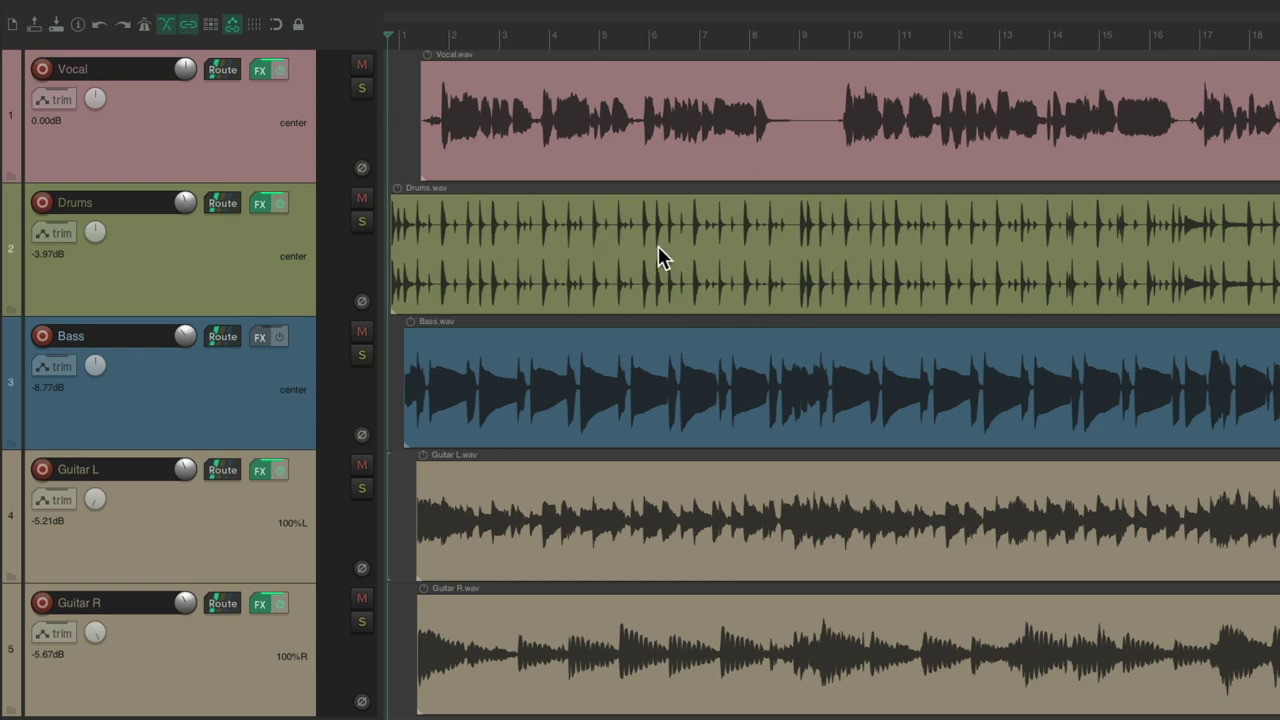
Zoom vertically onto Drums, then Bass, returning to all five tracks after each
key("Page_Up")
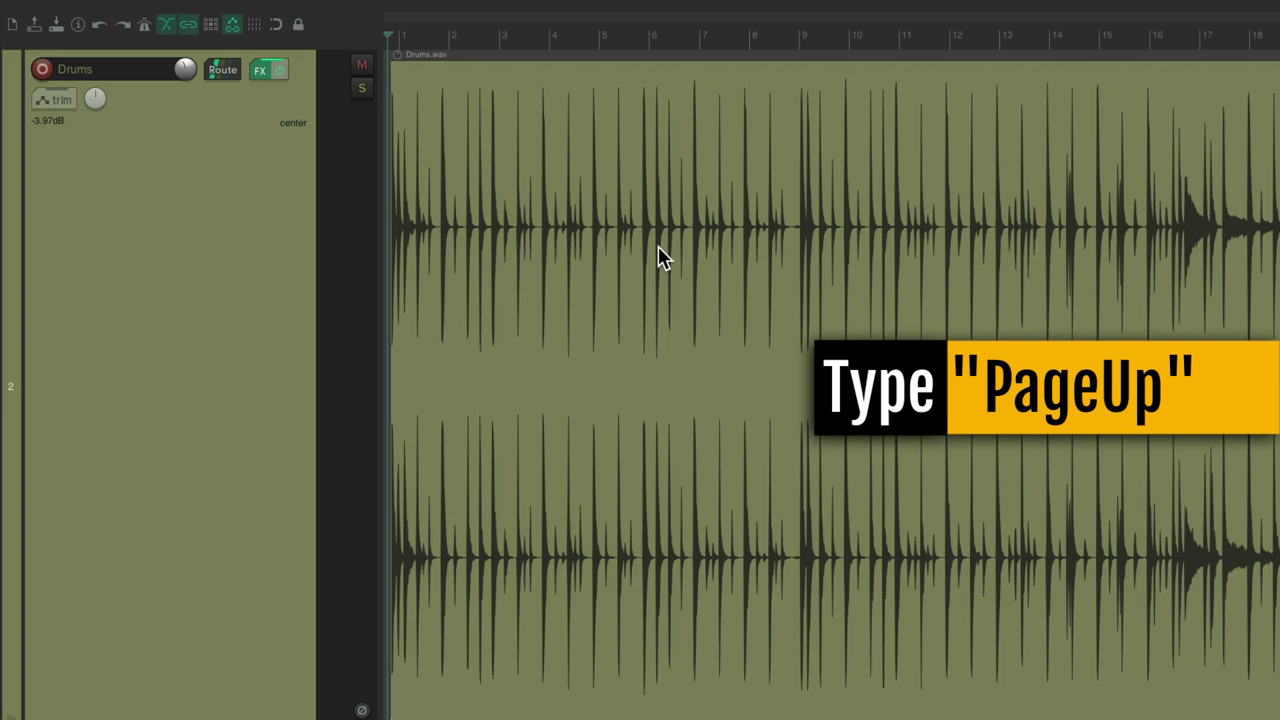
key("Page_Down")
key("Page_Up")
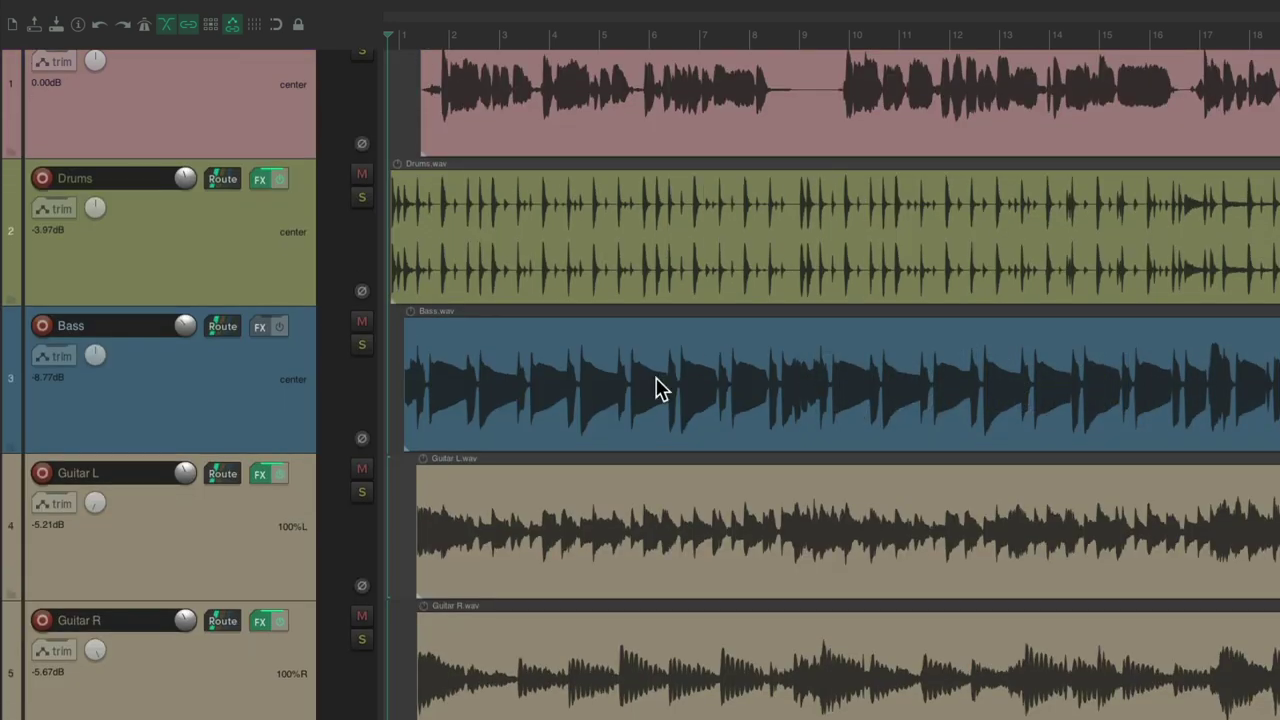
key("Page_Up")
key("Page_Down")
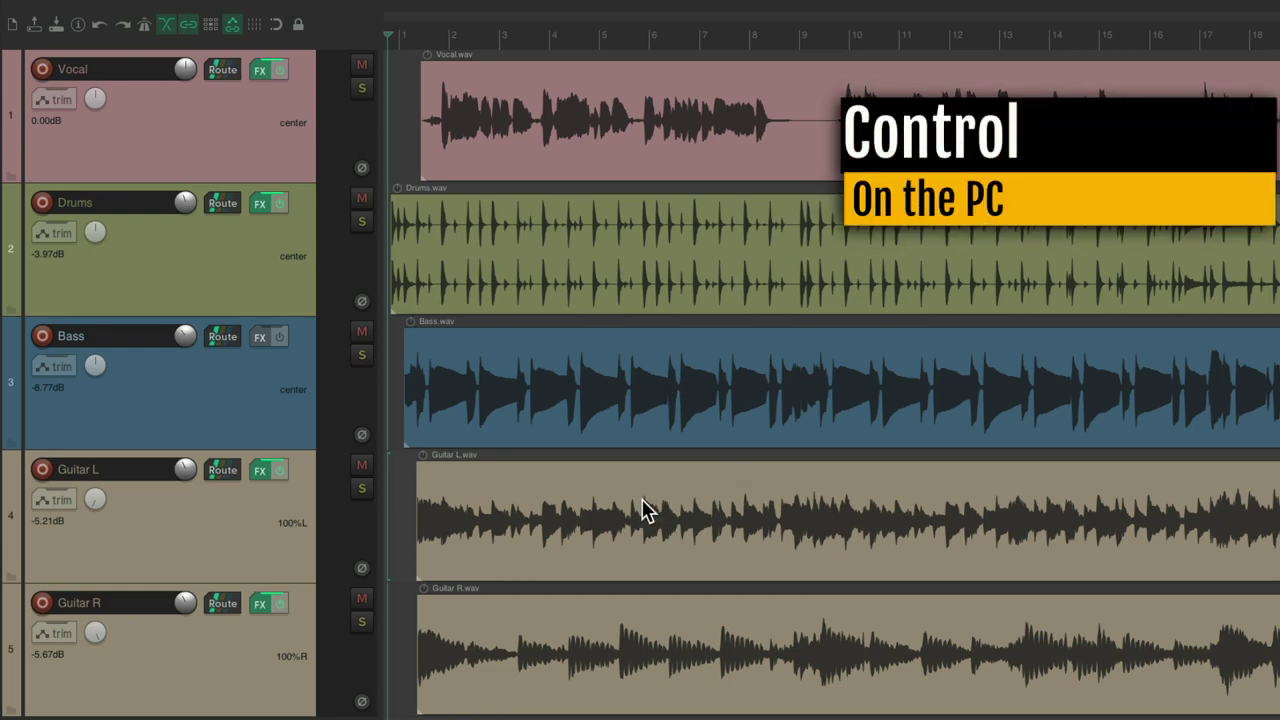
scroll(645, 512, "up", 6)
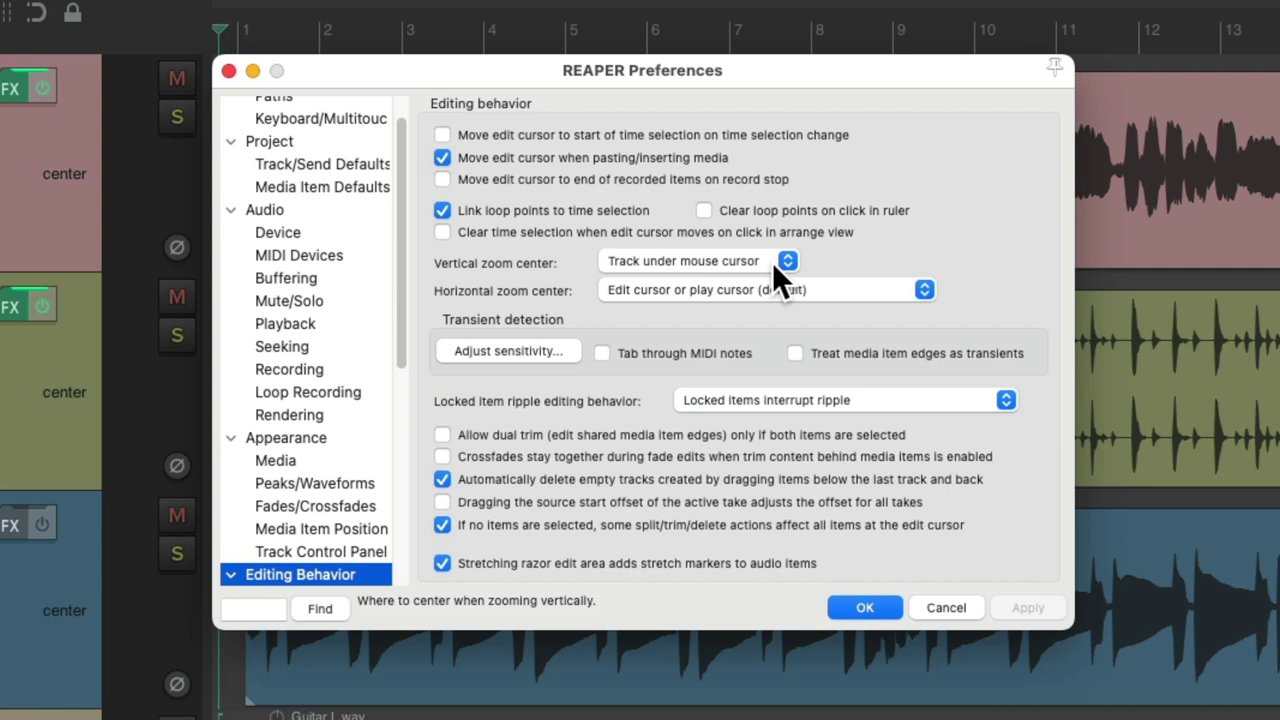
Choose Track at center of view in the Vertical zoom center dropdown
left_click(772, 262)
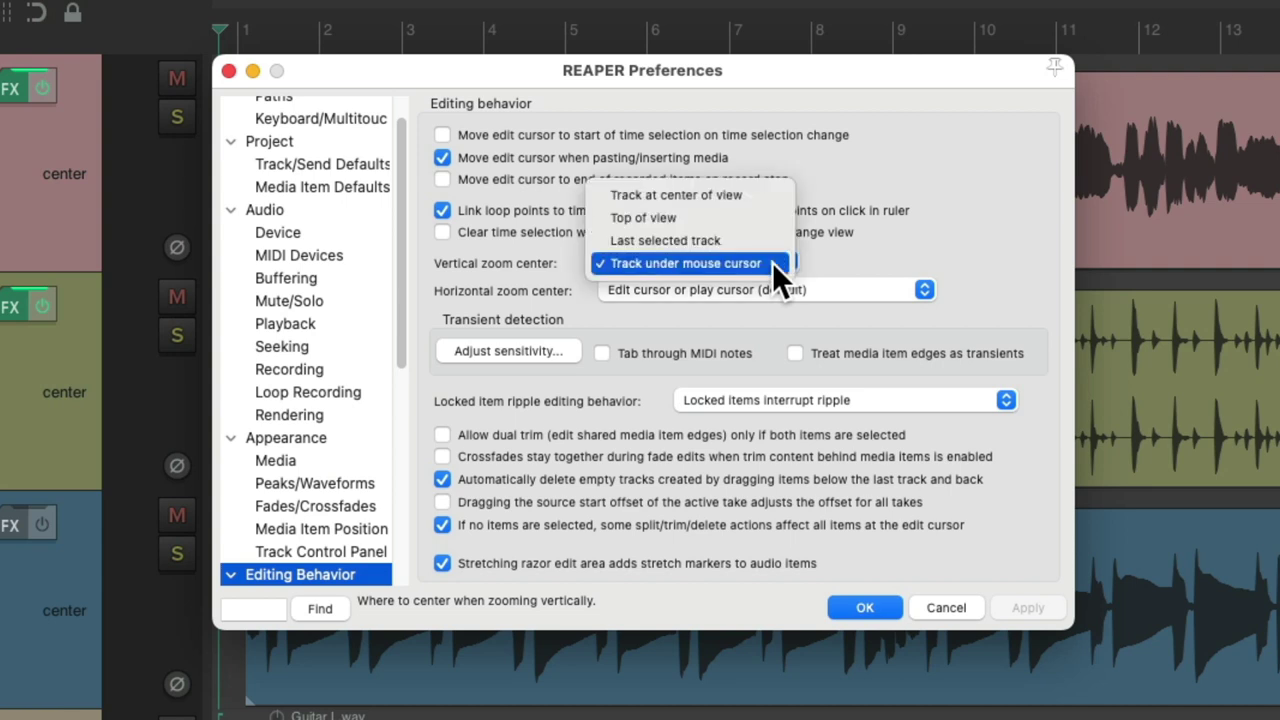
left_click(772, 196)
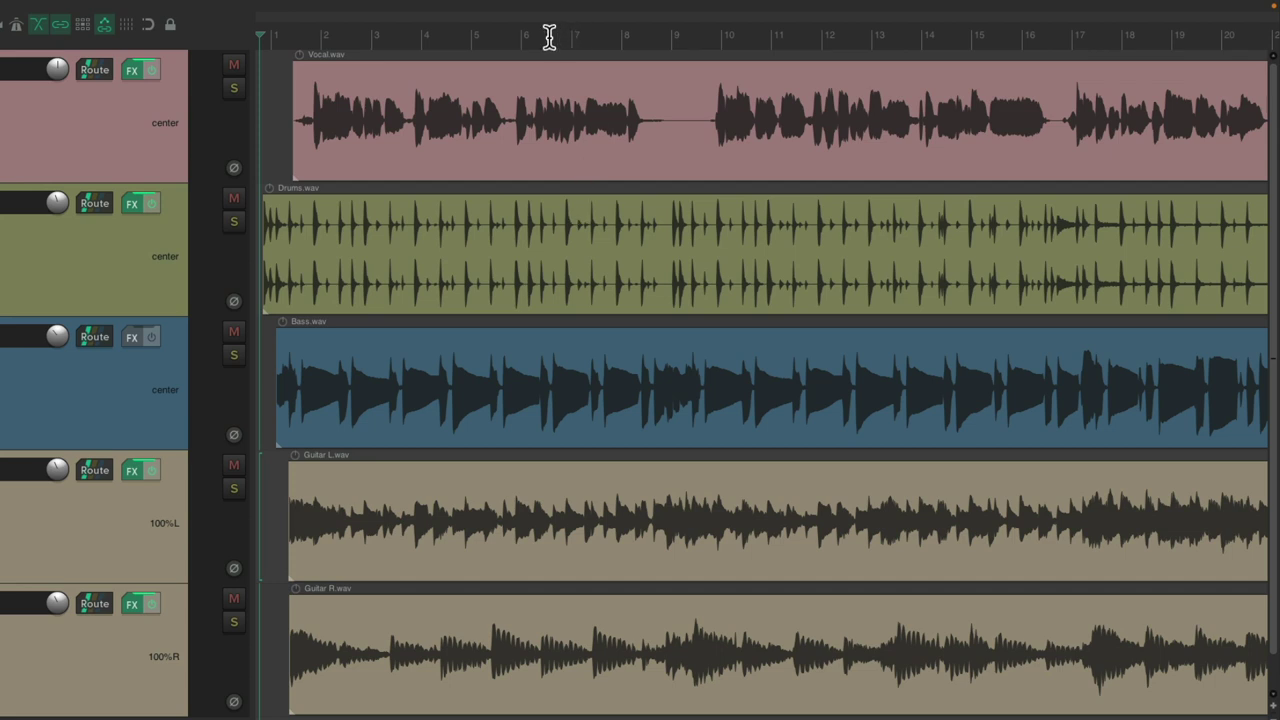
Place the edit cursor at two timeline spots, zooming horizontally in and out at each
left_click(549, 37)
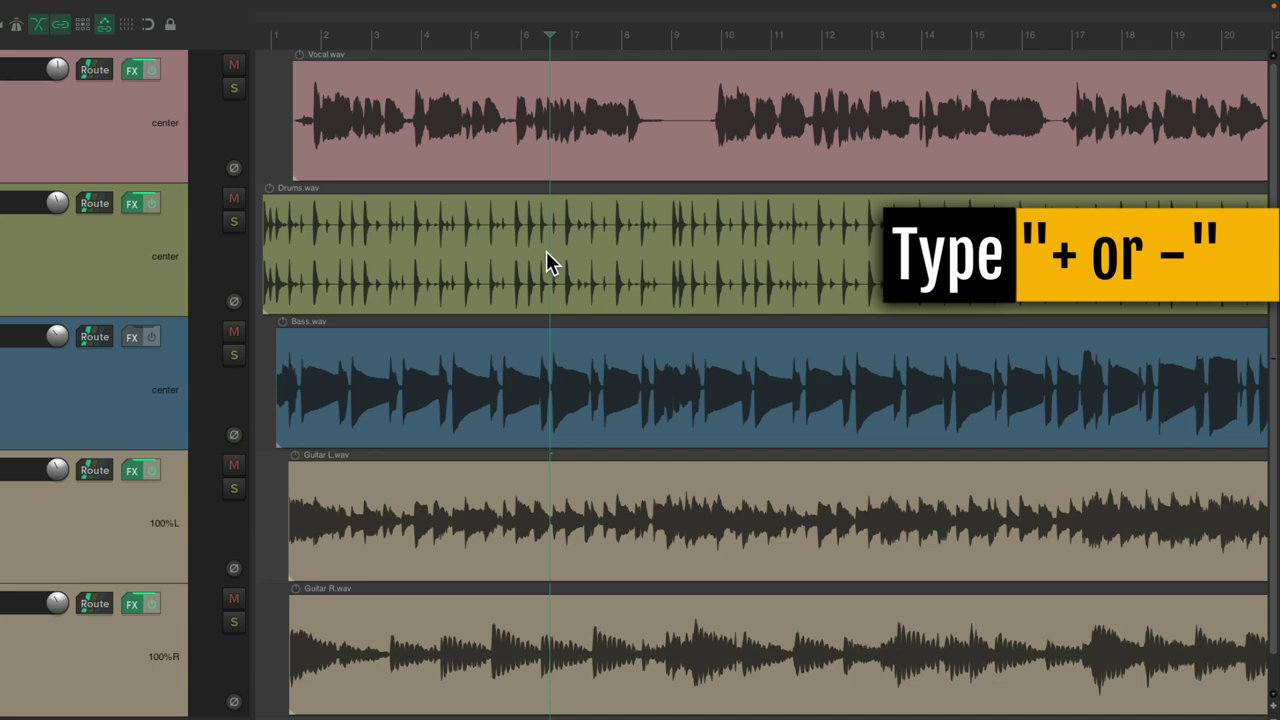
key("plus")
key("plus")
key("plus")
key("plus")
key("plus")
key("plus")
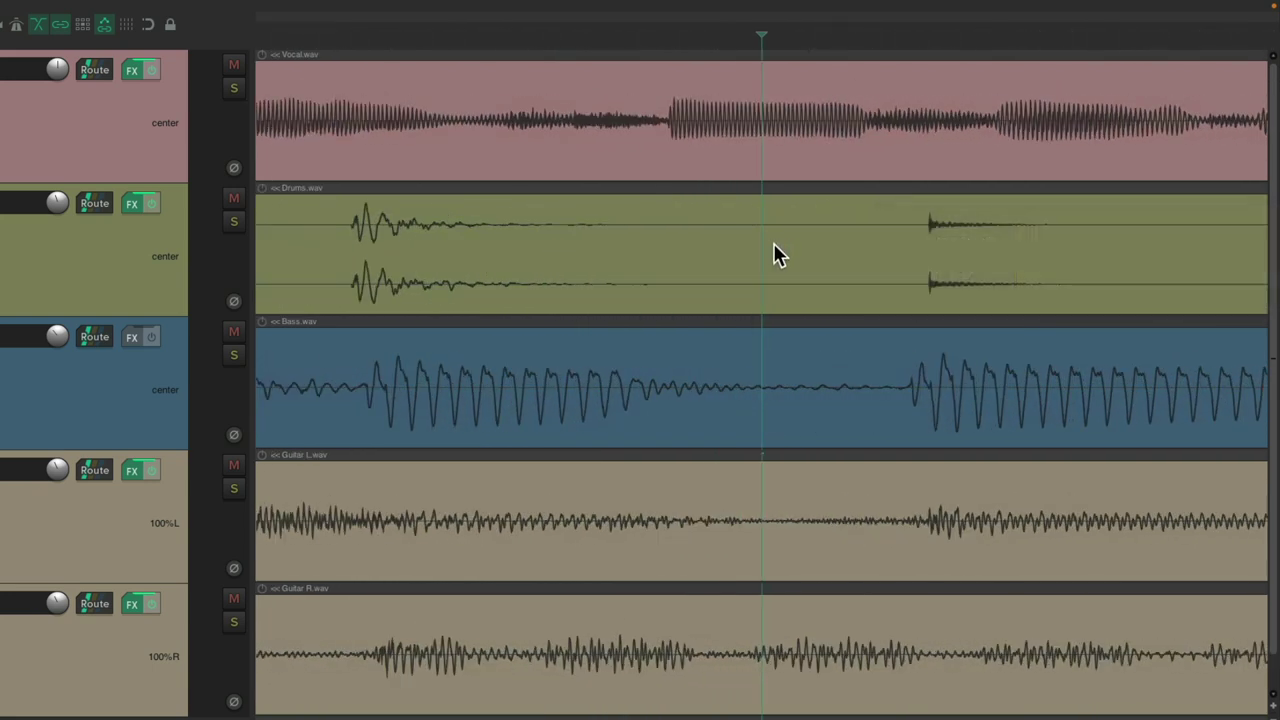
key("plus")
key("plus")
key("plus")
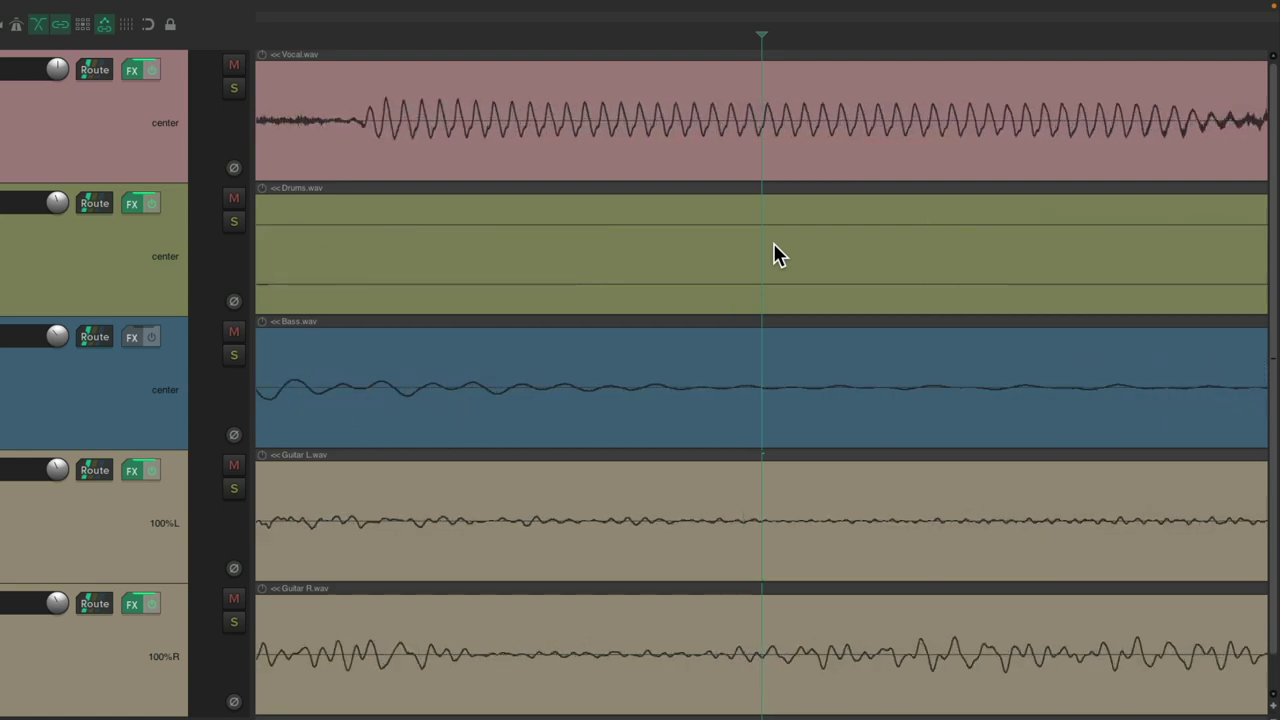
key("minus")
key("minus")
key("minus")
key("minus")
key("minus")
key("minus")
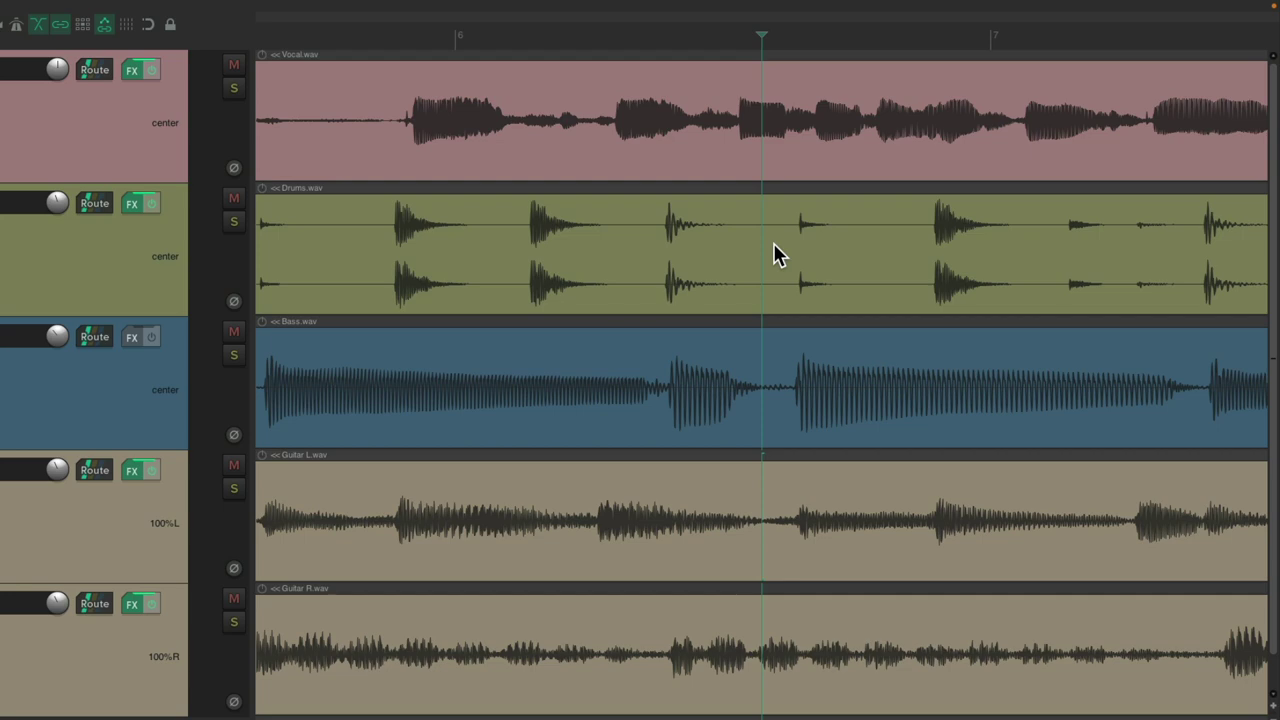
left_click(519, 34)
key("plus")
key("plus")
key("plus")
key("plus")
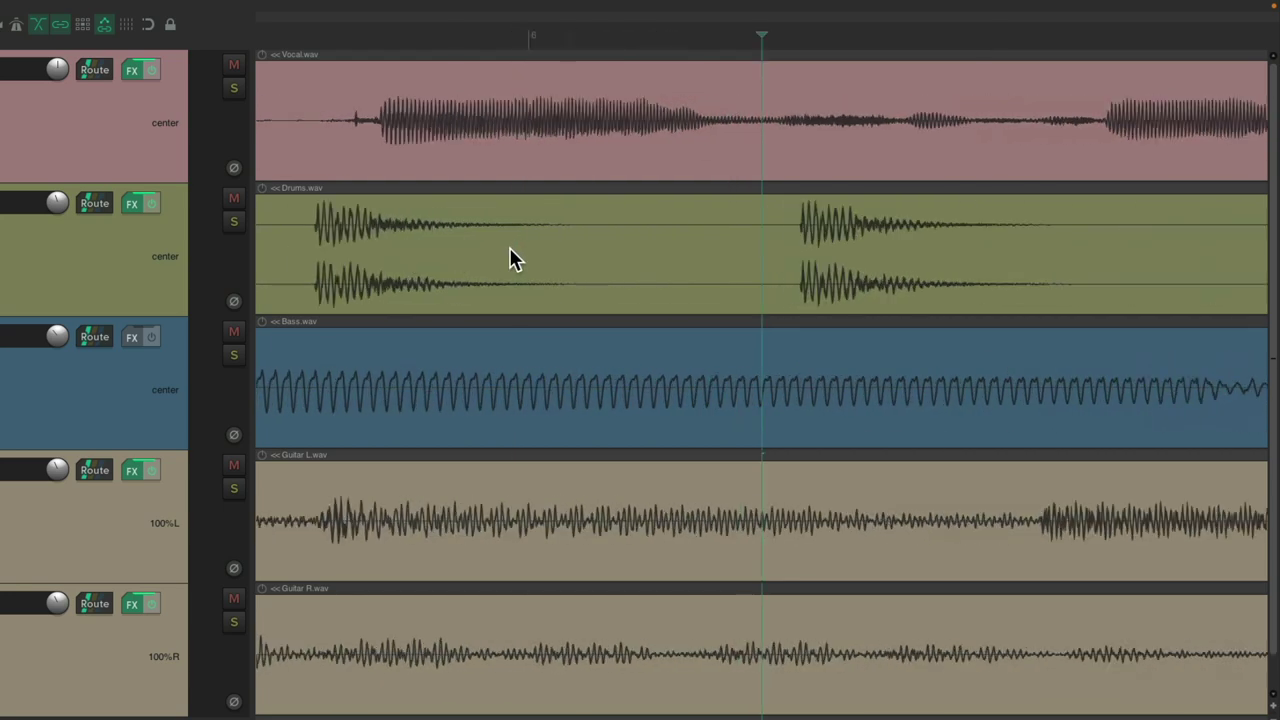
key("minus")
key("minus")
key("minus")
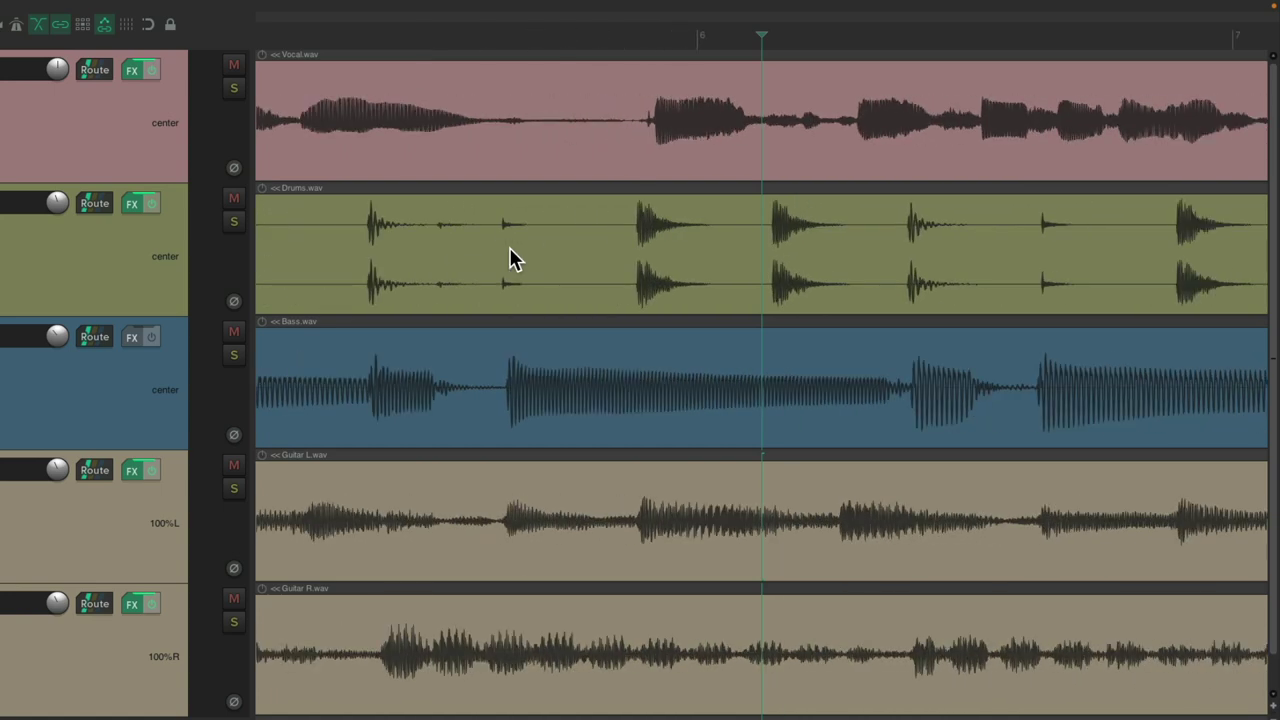
Repeat the zoom test at three more edit cursor positions, then open Preferences
left_click(632, 34)
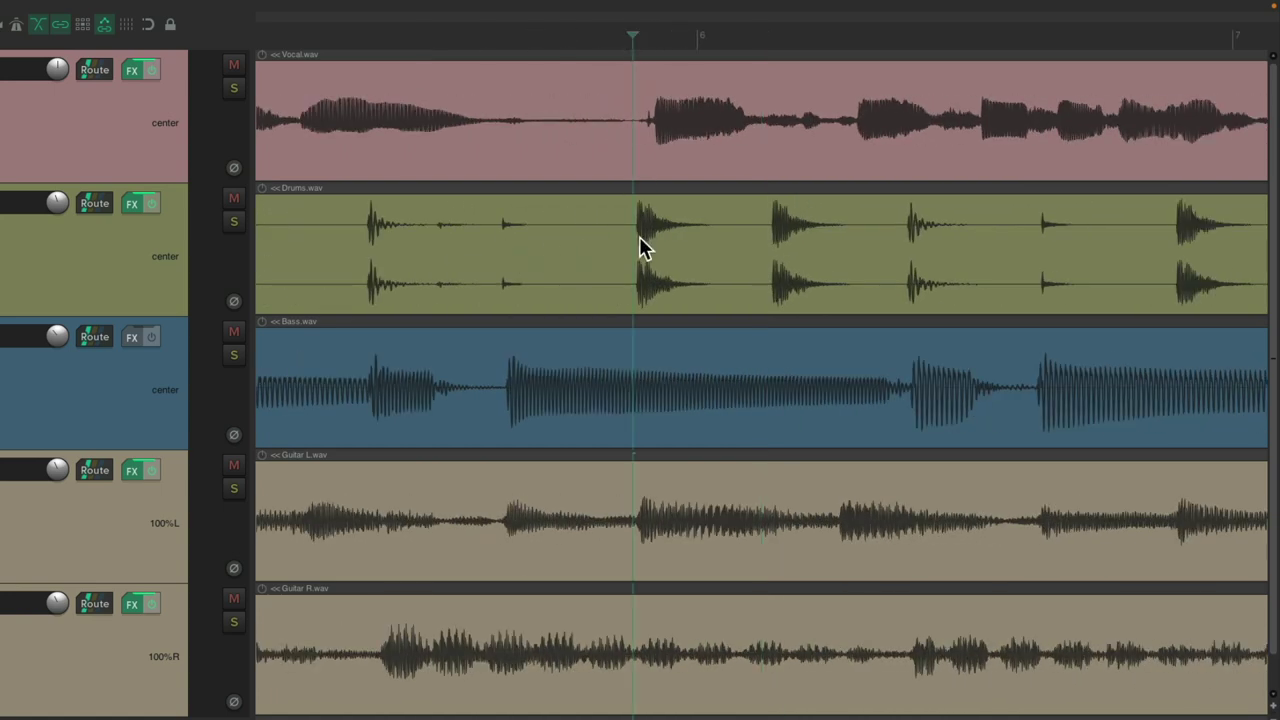
key("plus")
key("plus")
key("plus")
key("plus")
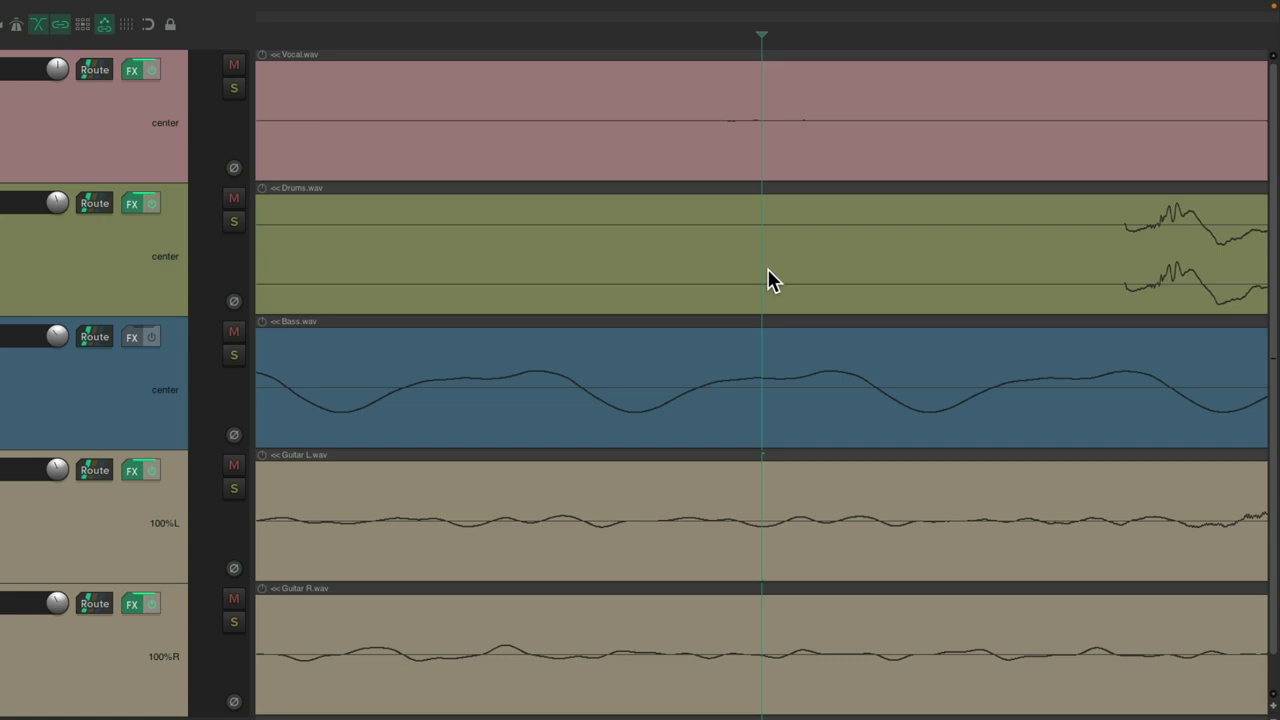
key("minus")
key("minus")
key("minus")
key("minus")
key("minus")
key("minus")
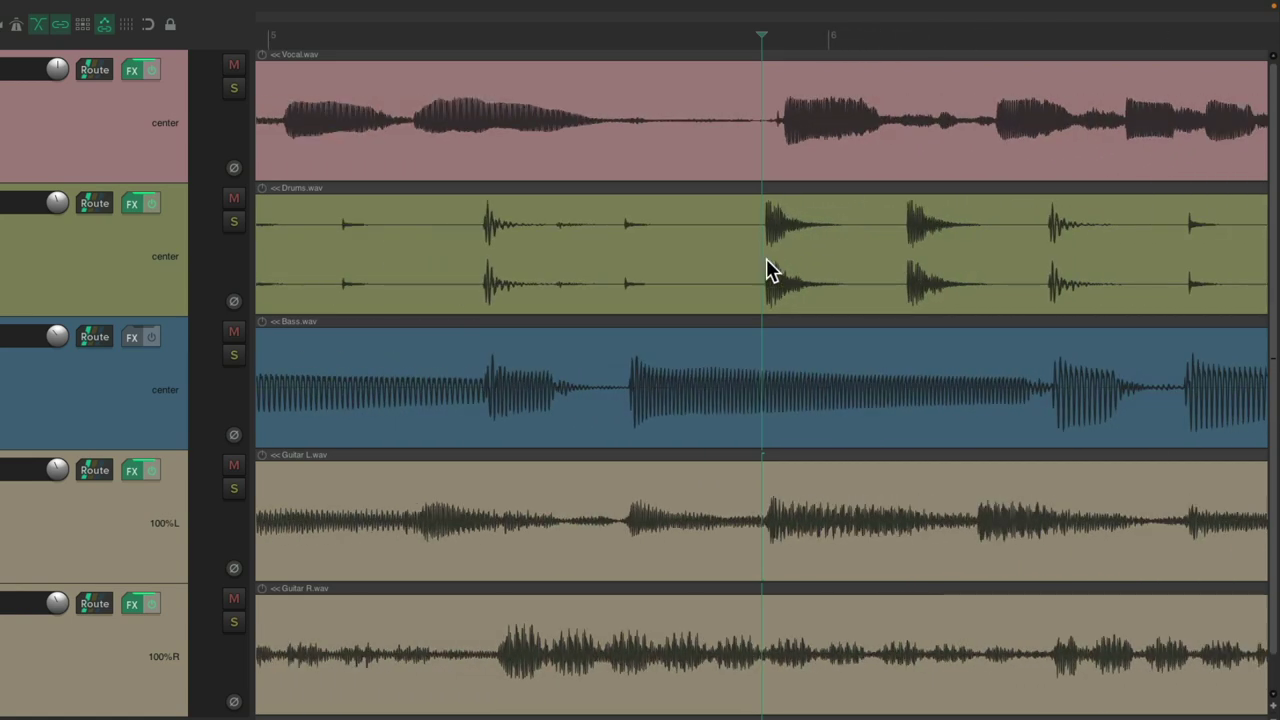
left_click(477, 34)
key("plus")
key("plus")
key("plus")
key("plus")
key("plus")
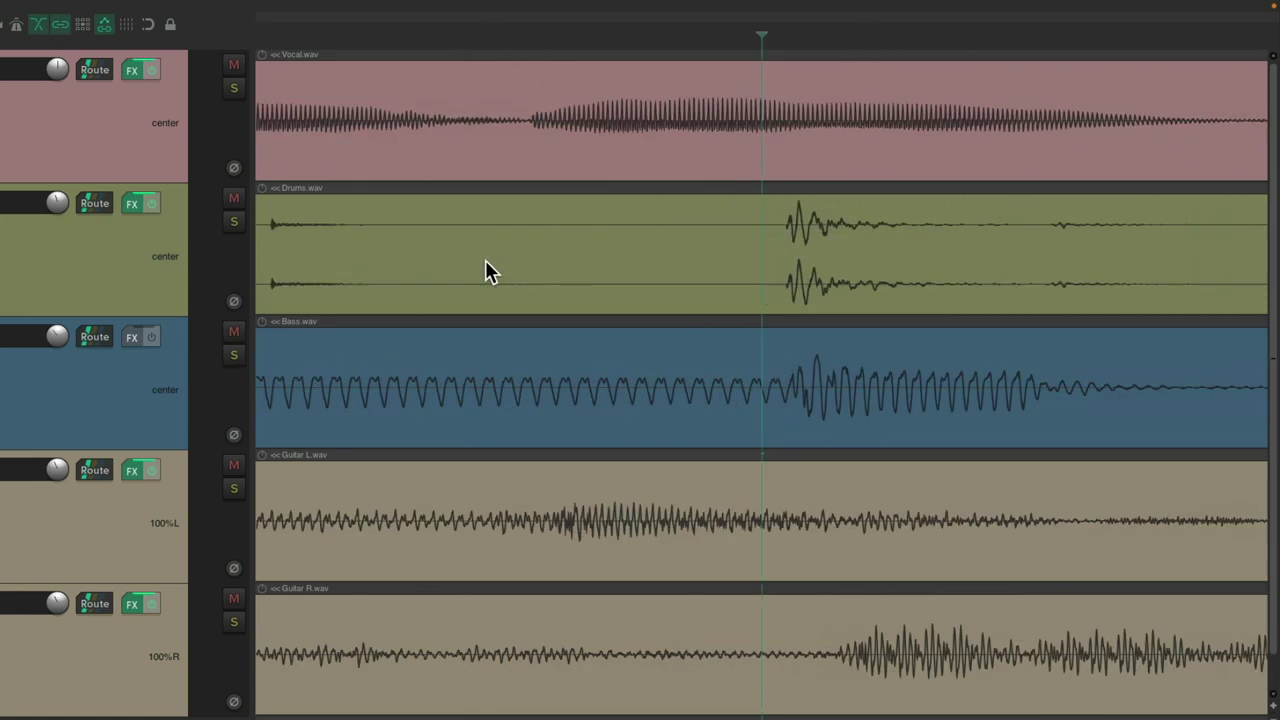
key("minus")
key("minus")
key("minus")
key("minus")
key("minus")
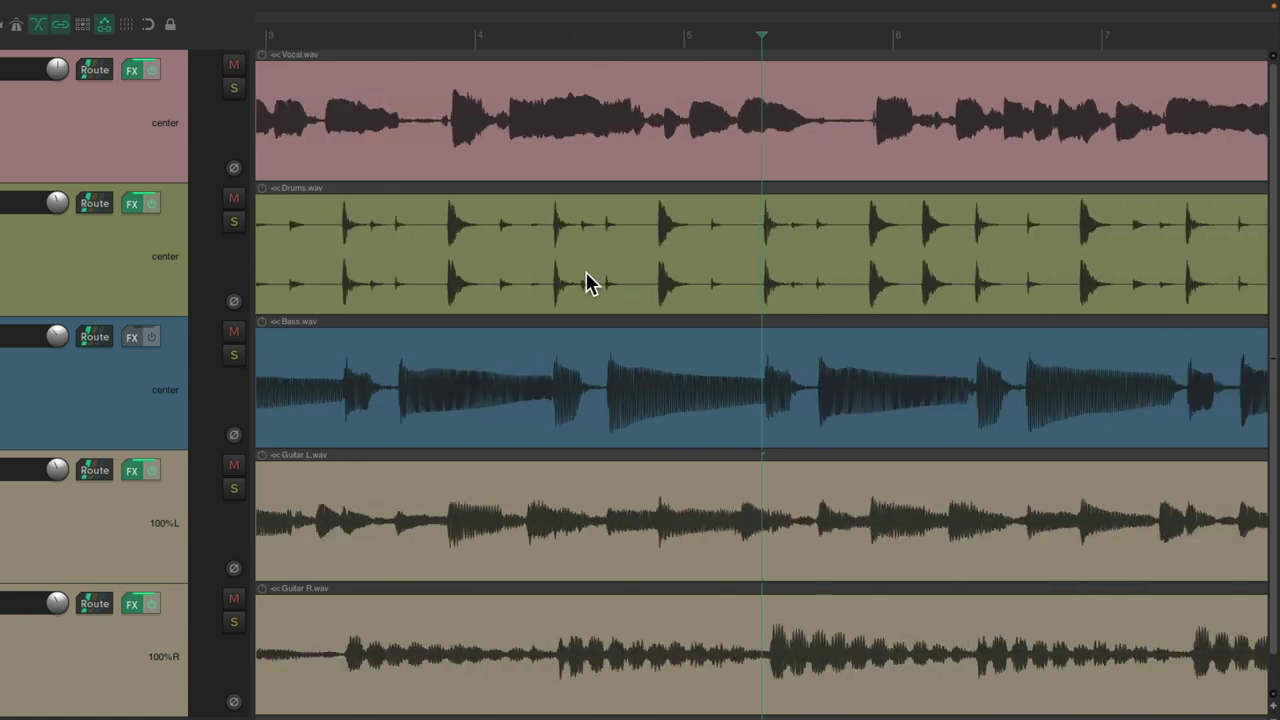
left_click(606, 40)
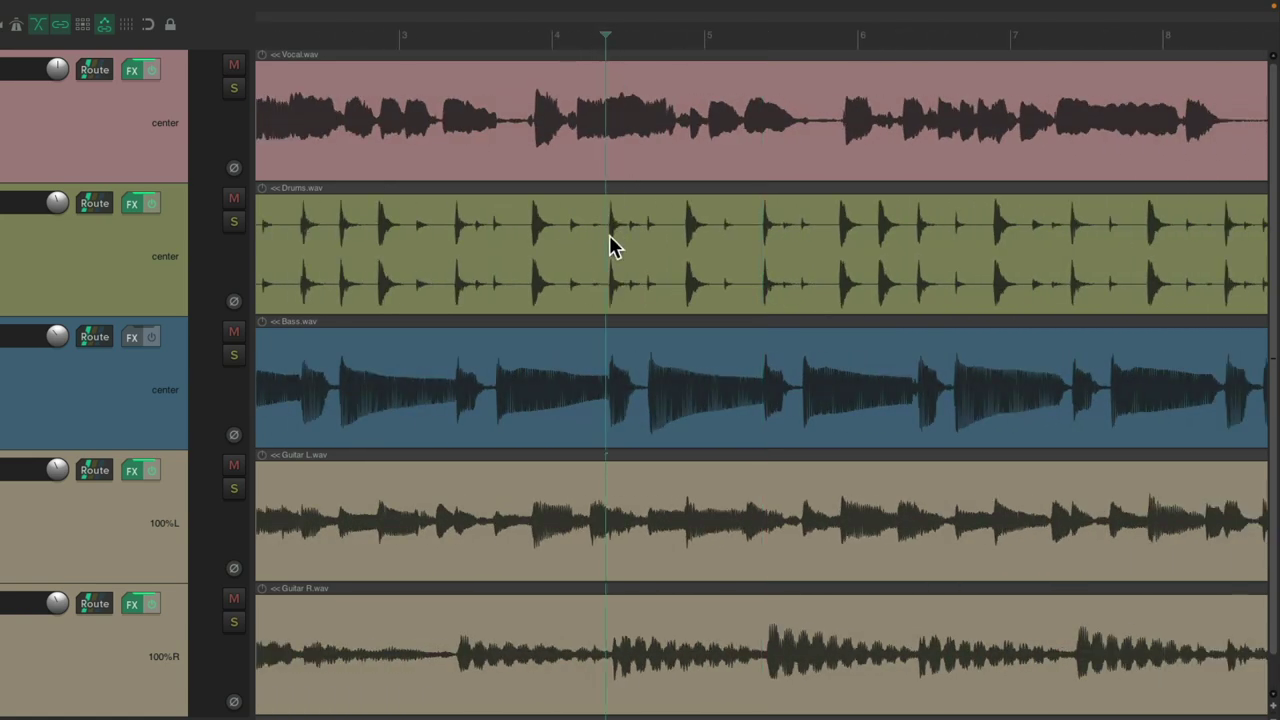
key("plus")
key("plus")
key("plus")
key("plus")
key("plus")
key("plus")
key("minus")
key("minus")
key("minus")
key("minus")
key("minus")
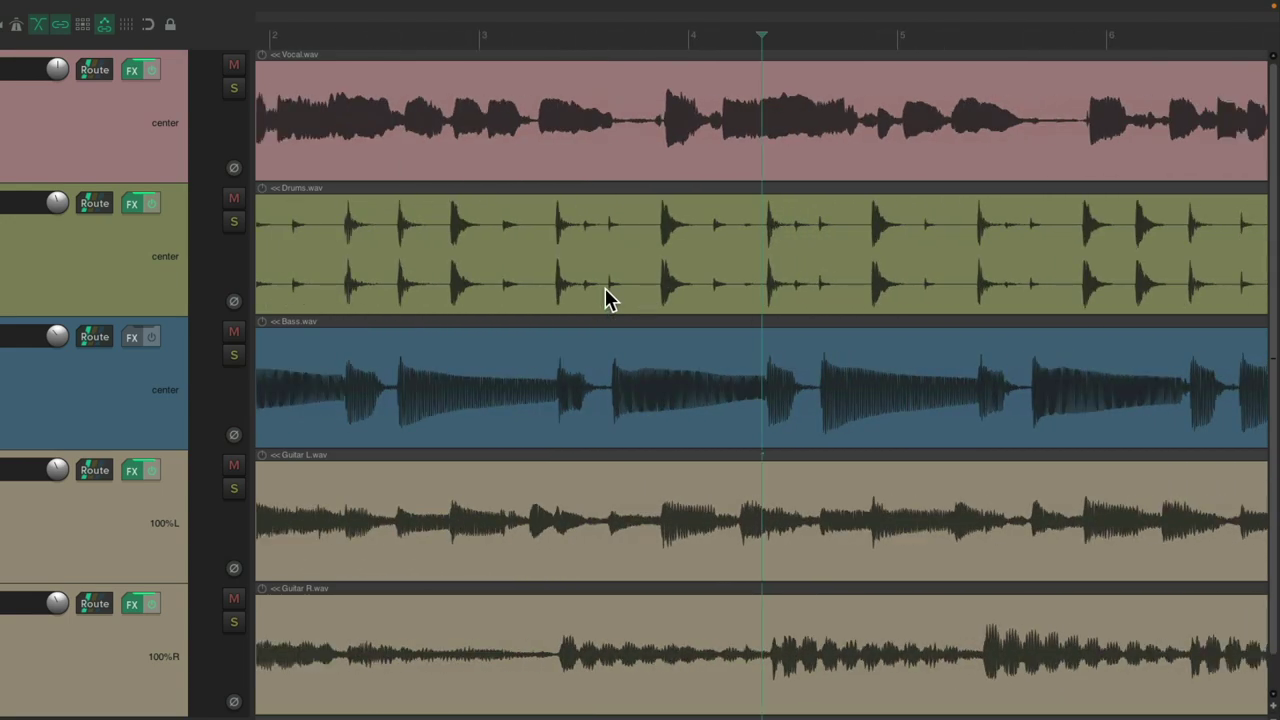
key("super+comma")
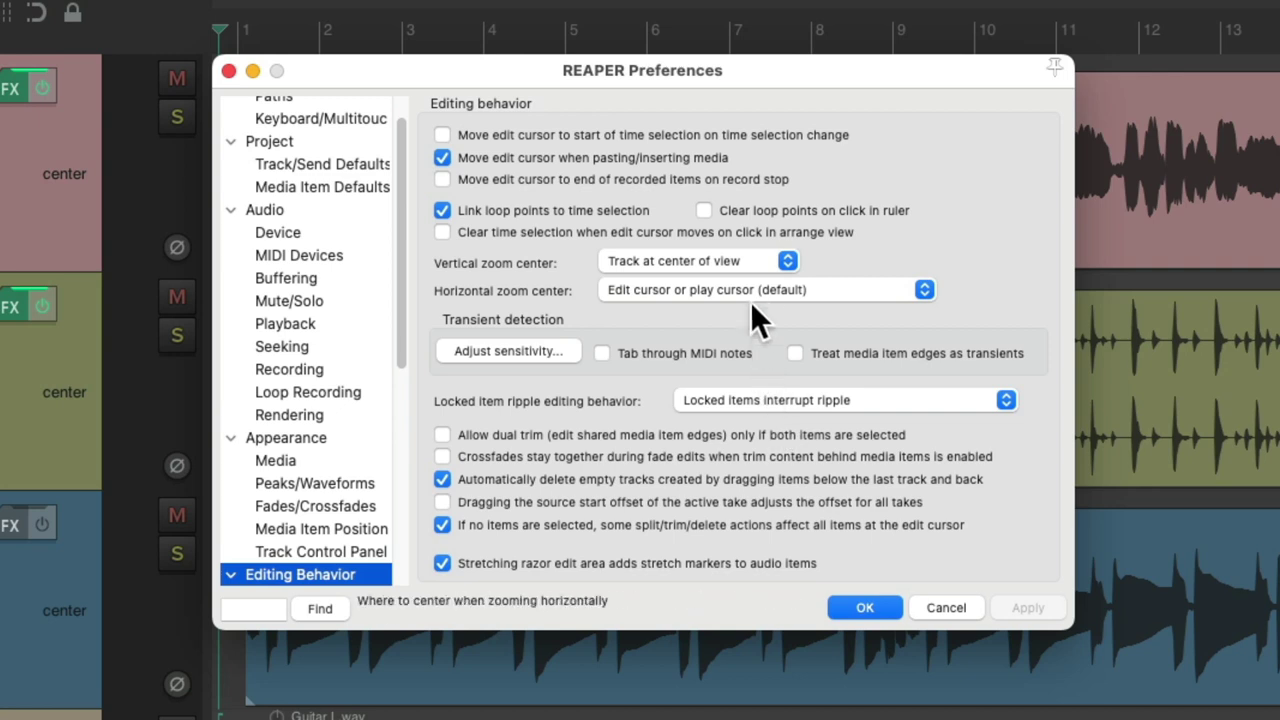
Choose Center of view for Horizontal zoom center and confirm with Enter
left_click(749, 289)
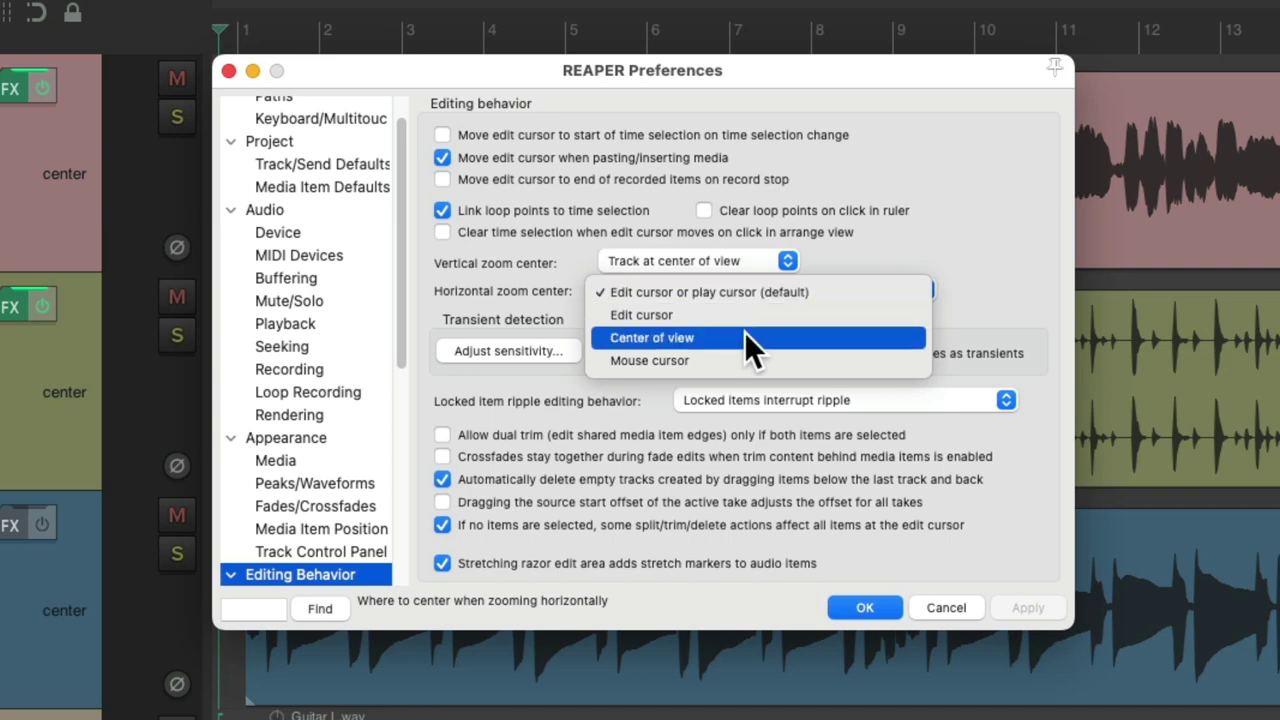
left_click(744, 337)
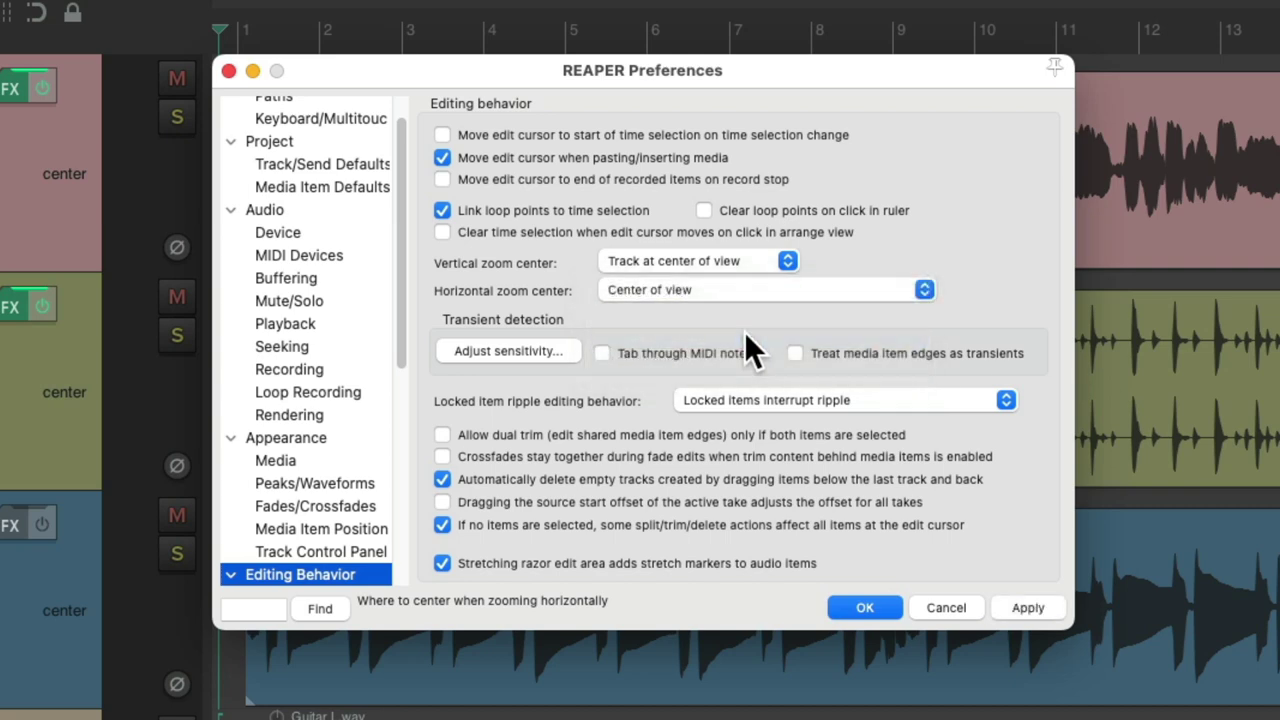
key("Return")
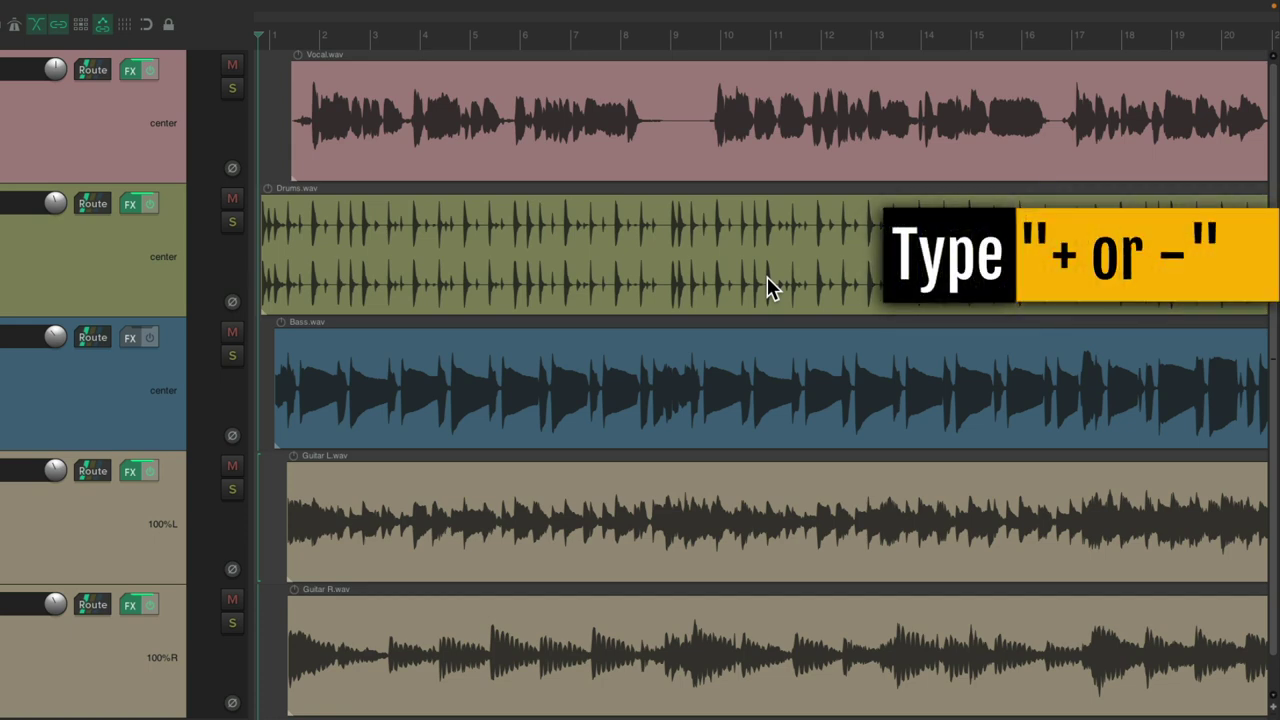
Zoom horizontally in and out around the view's middle, then open the Horizontal zoom center dropdown
key("plus")
key("plus")
key("plus")
key("plus")
key("plus")
key("plus")
key("plus")
key("plus")
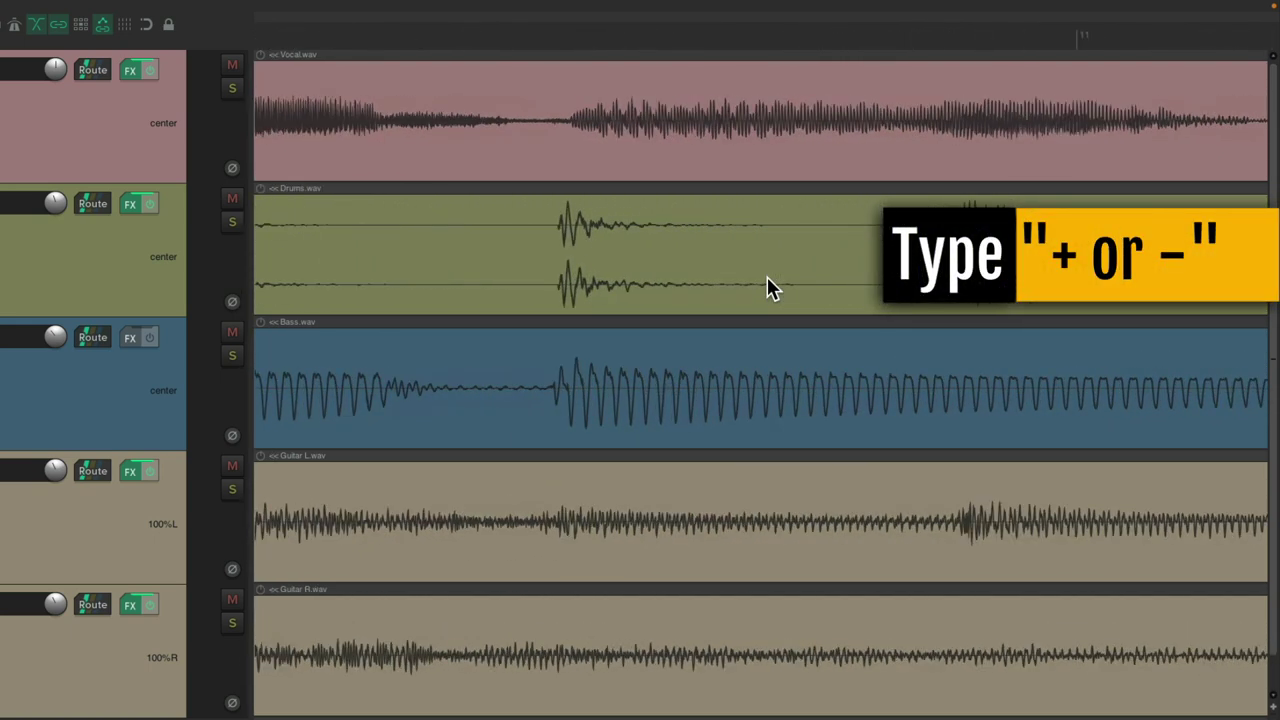
key("plus")
key("plus")
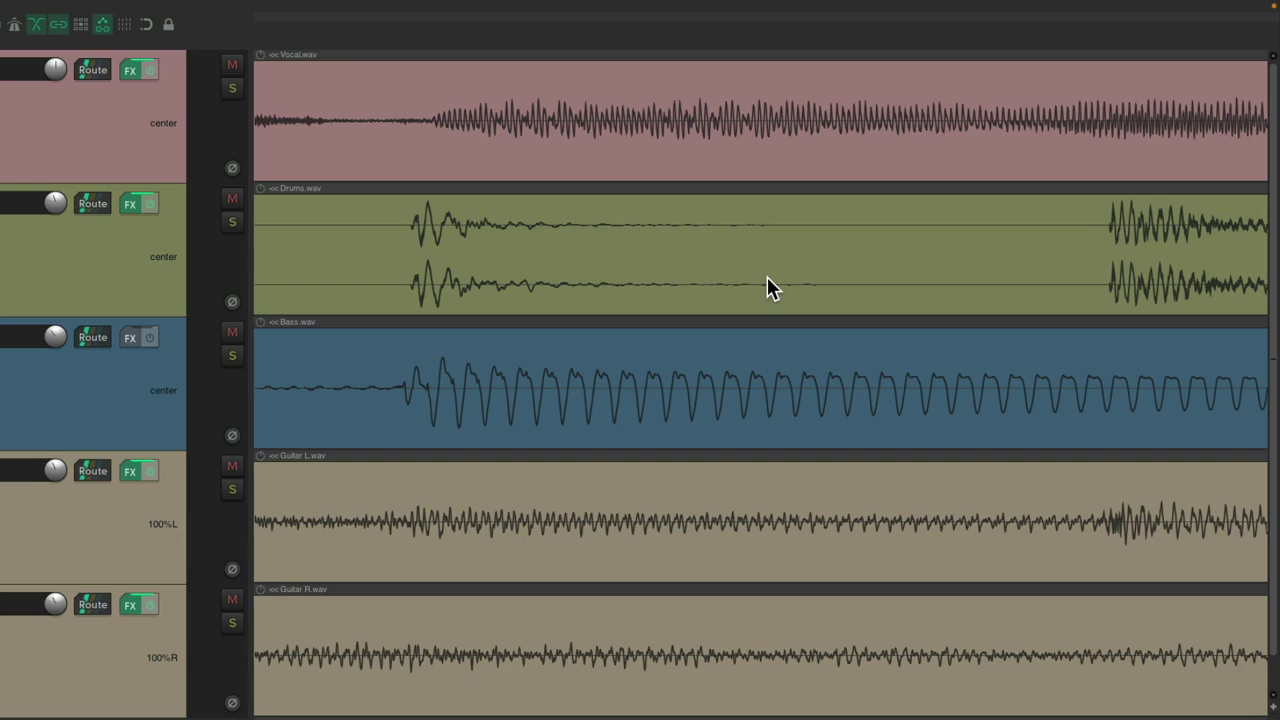
key("minus")
key("minus")
key("minus")
key("minus")
key("minus")
key("minus")
key("minus")
key("minus")
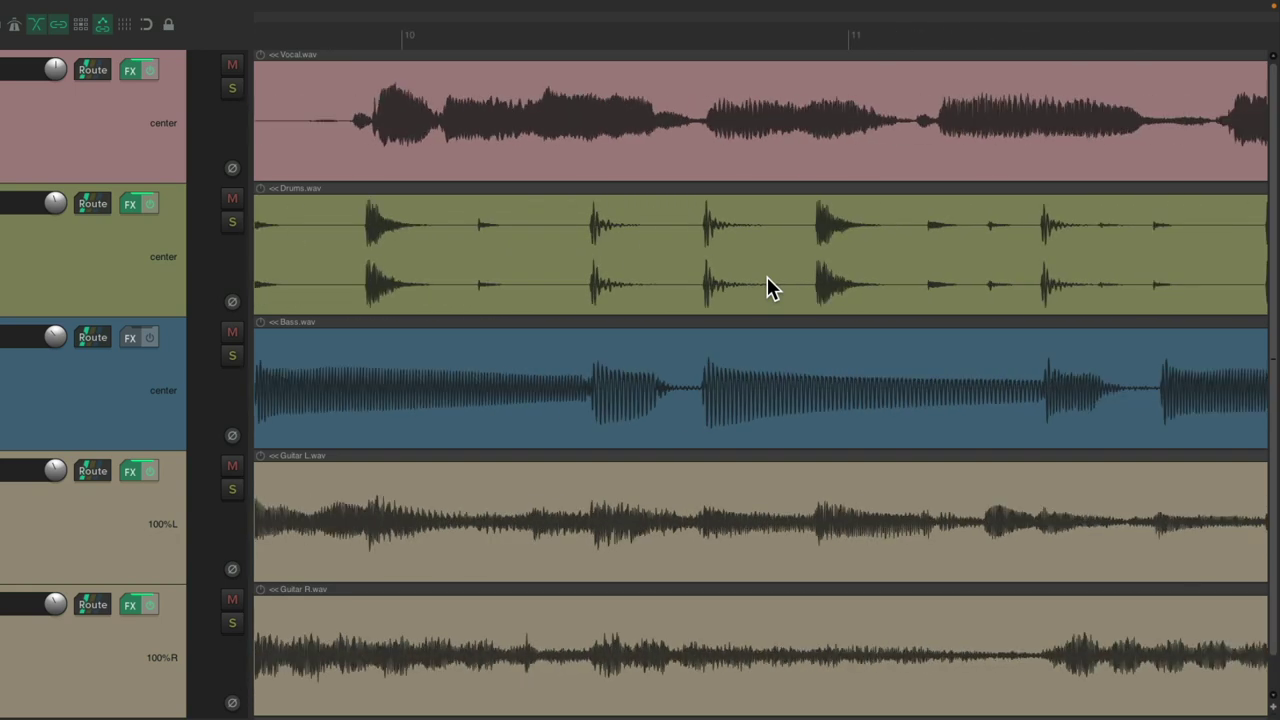
key("minus")
key("minus")
key("minus")
key("minus")
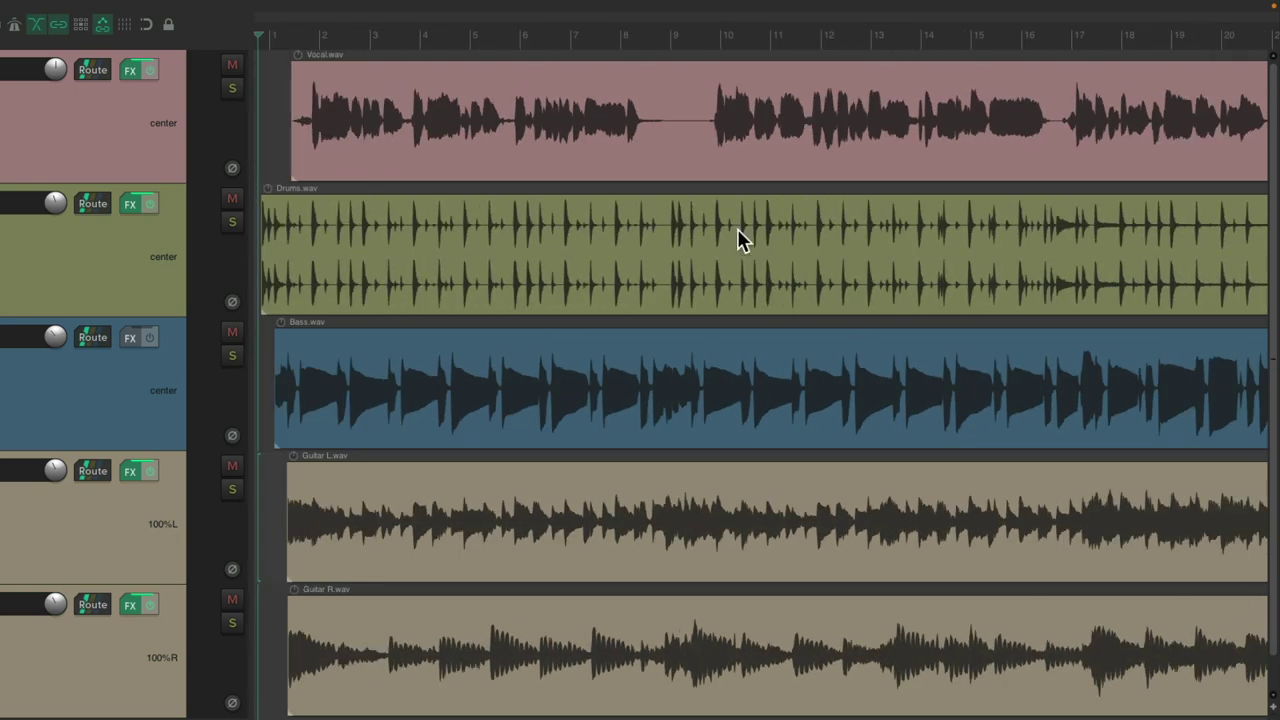
scroll(731, 253, "right", 3)
key("plus")
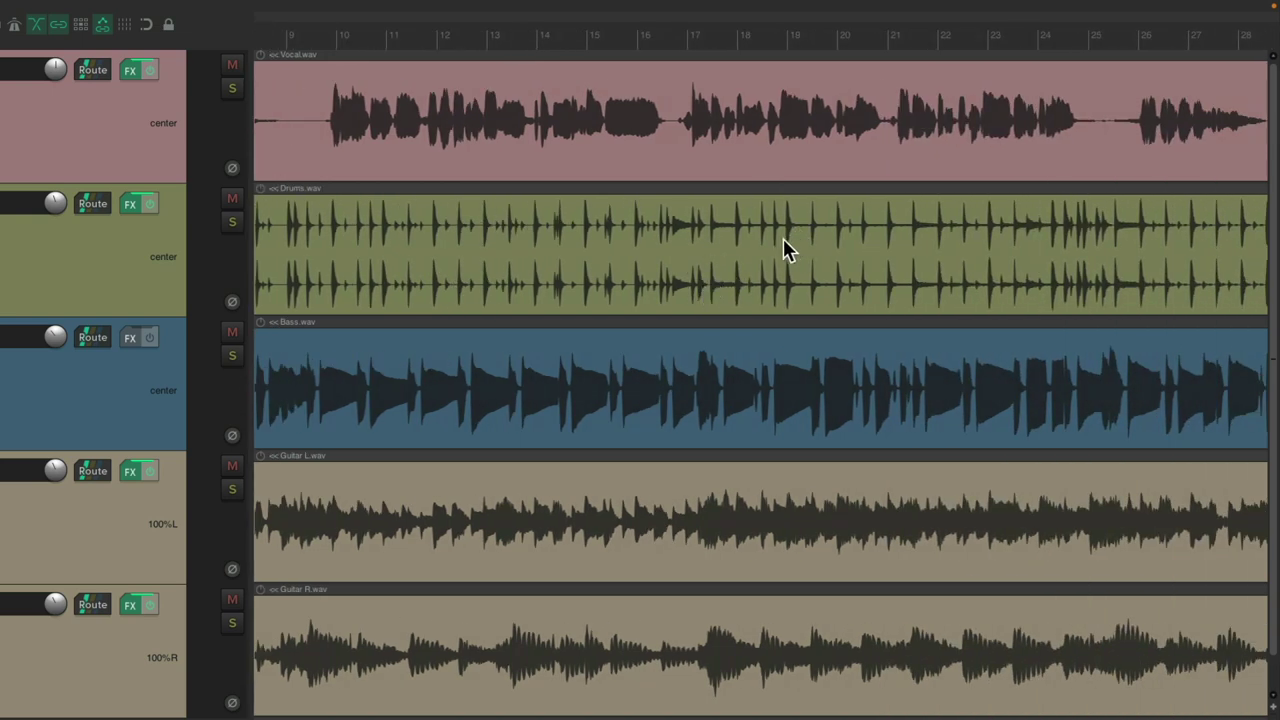
key("plus")
key("plus")
key("plus")
key("plus")
key("plus")
key("plus")
key("plus")
key("plus")
key("plus")
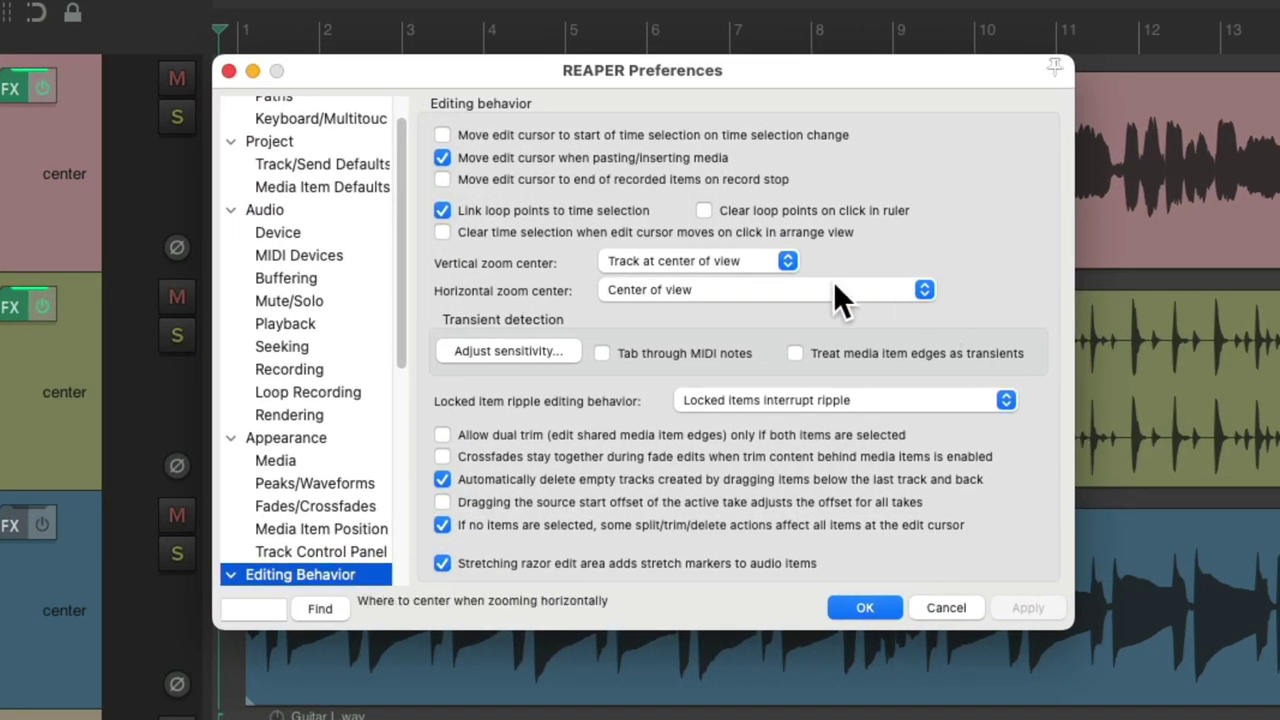
left_click(662, 201)
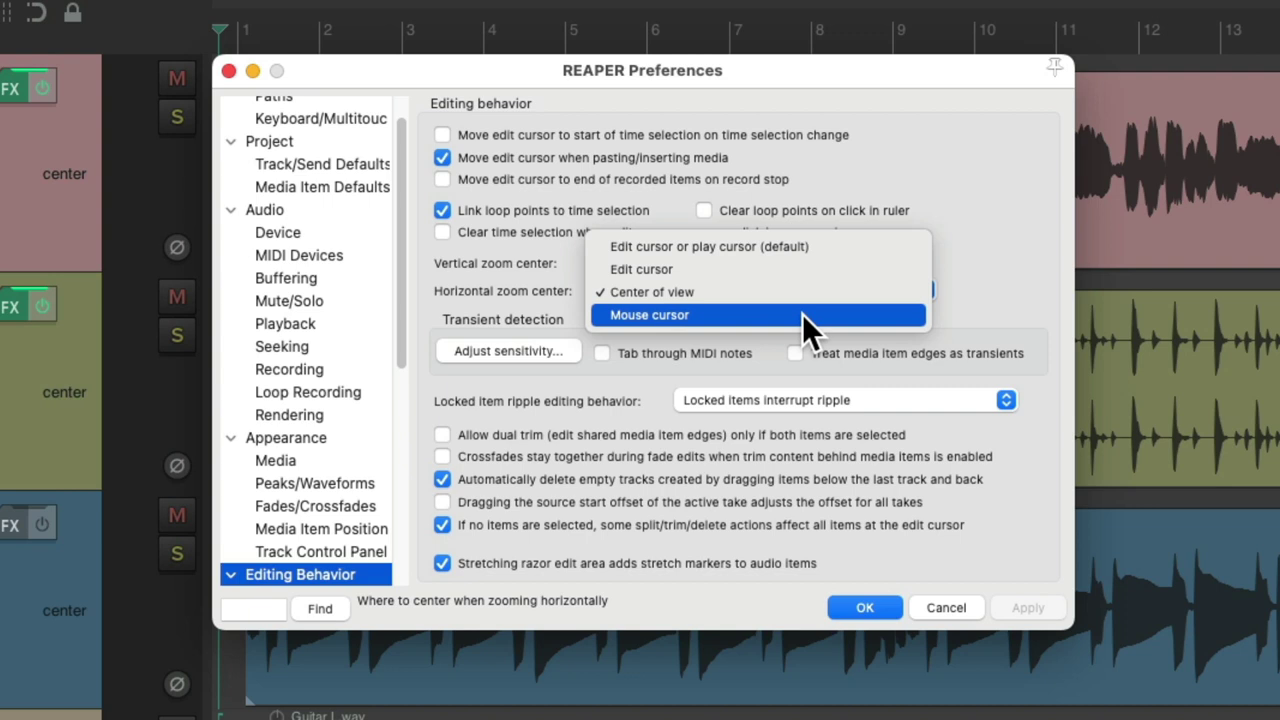
Pick 'Mouse cursor' as the horizontal zoom center in Editing Behavior preferences
left_click(802, 314)
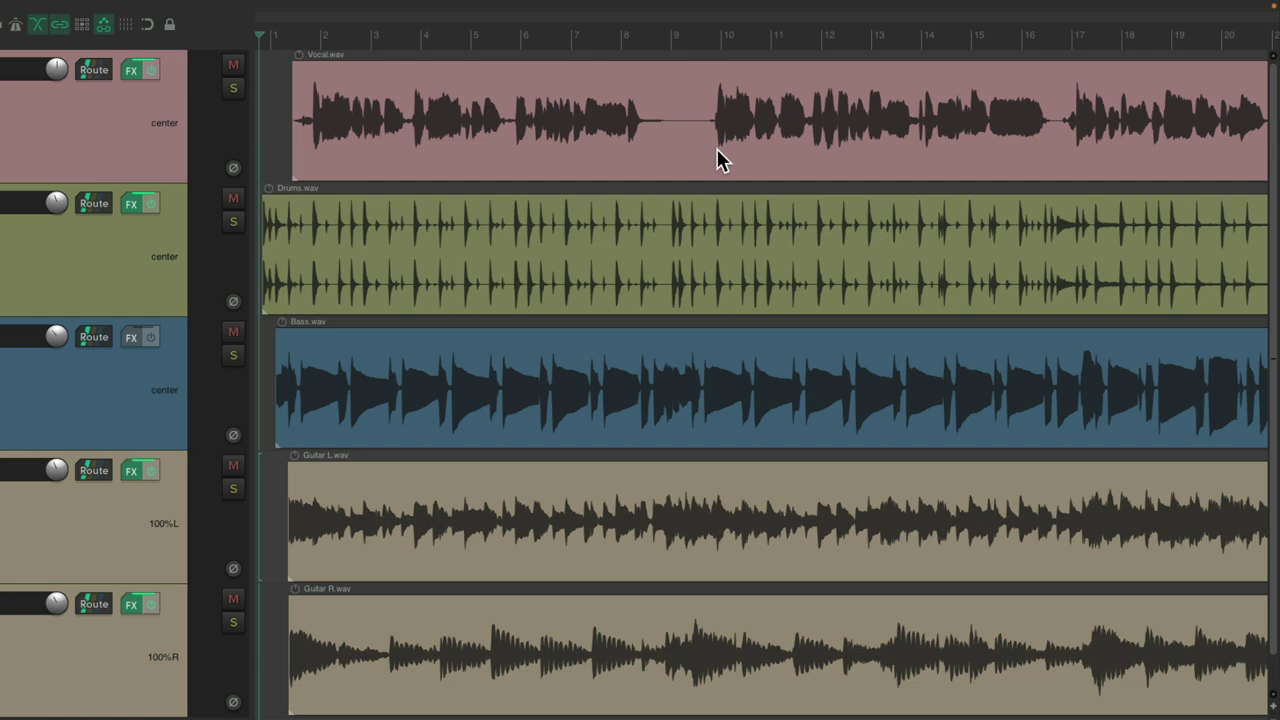
Zoom in and out horizontally around the drum hit, then around a spot in the bass
key("plus")
key("plus")
key("plus")
key("plus")
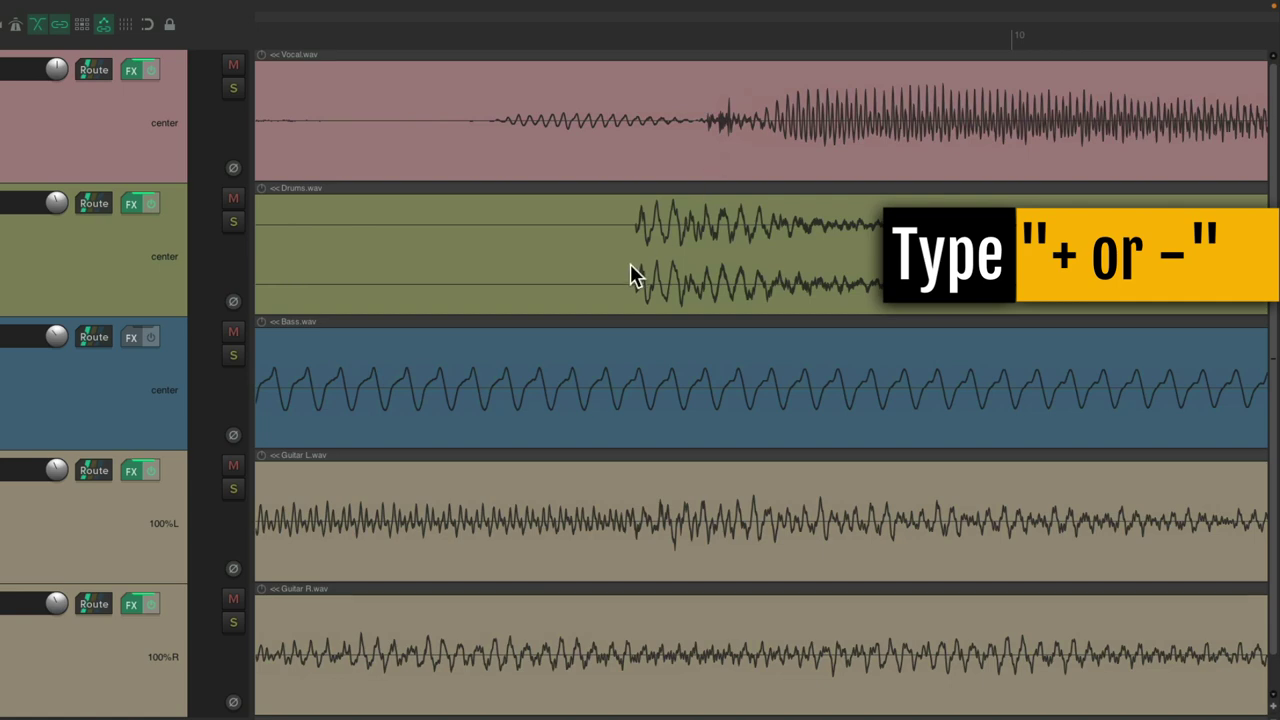
key("plus")
key("plus")
key("plus")
key("plus")
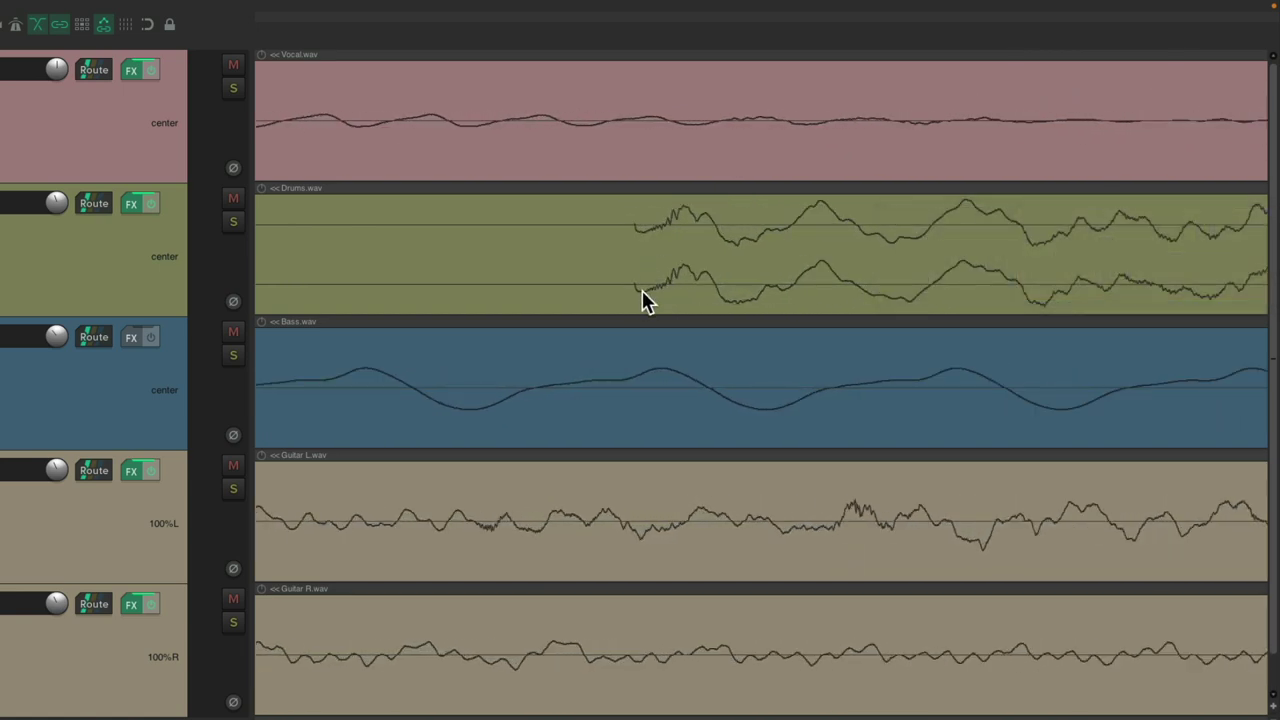
key("minus")
key("minus")
key("minus")
key("minus")
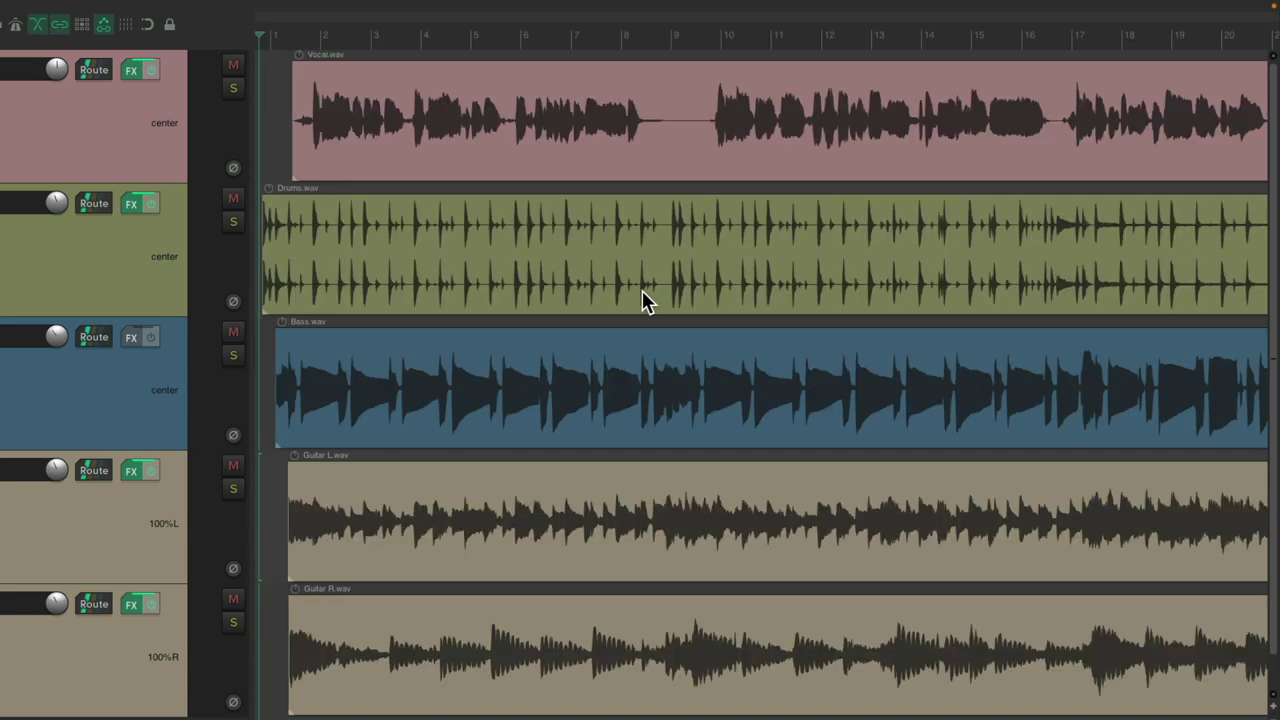
key("plus")
key("plus")
key("plus")
key("plus")
key("plus")
key("plus")
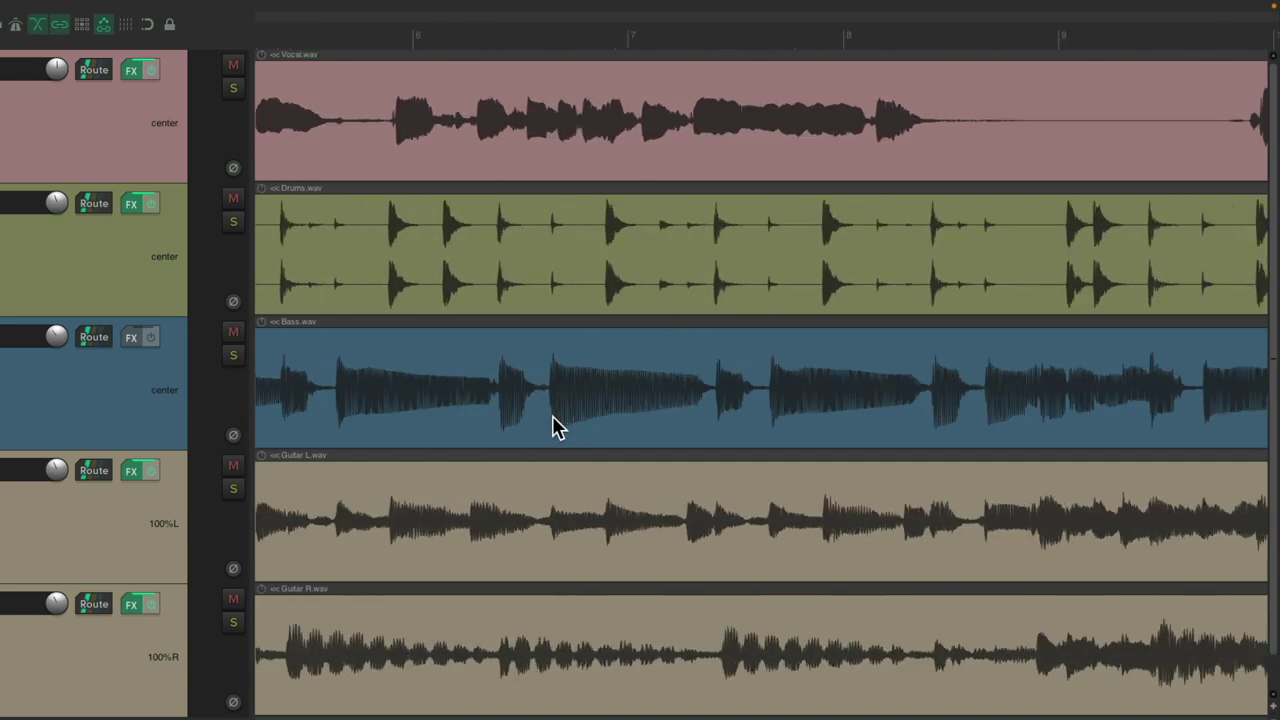
key("plus")
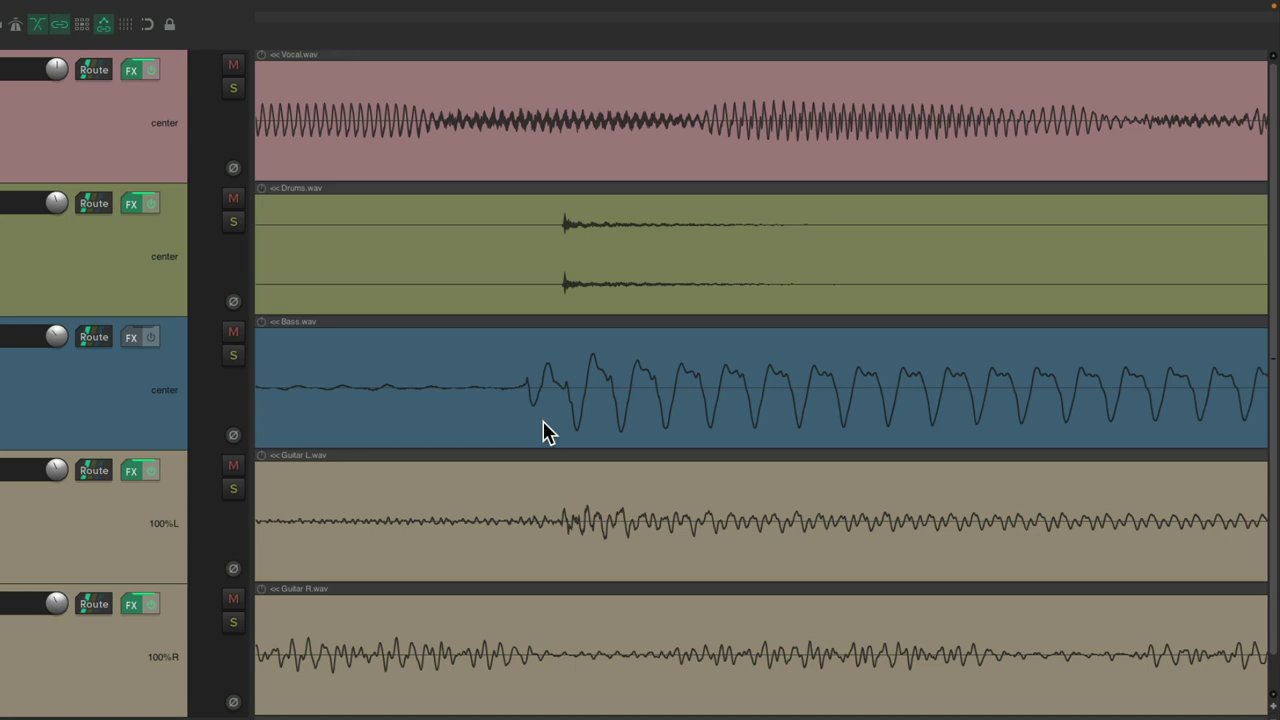
key("minus")
key("minus")
key("minus")
key("minus")
key("minus")
key("minus")
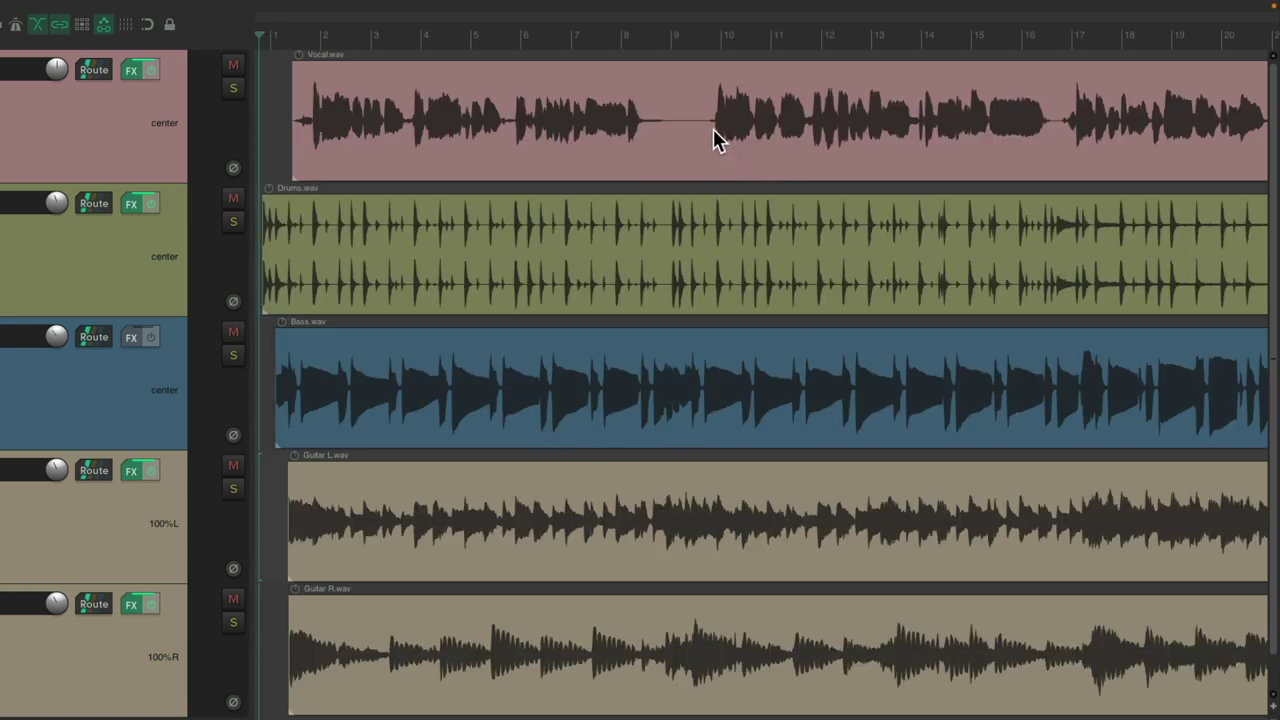
Zoom horizontally around the vocal re-entry with +/- keys and the mouse wheel
key("plus")
key("plus")
key("plus")
key("plus")
key("plus")
key("plus")
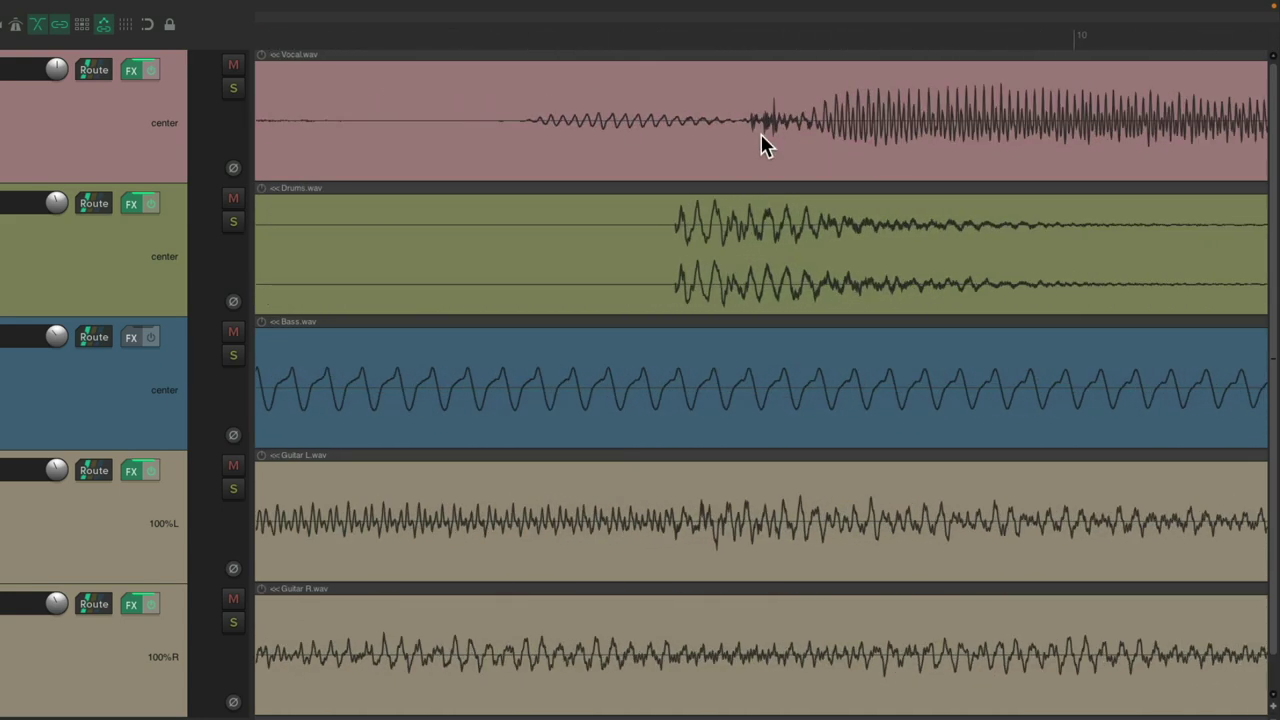
key("plus")
key("plus")
key("minus")
scroll(761, 134, "down", 2)
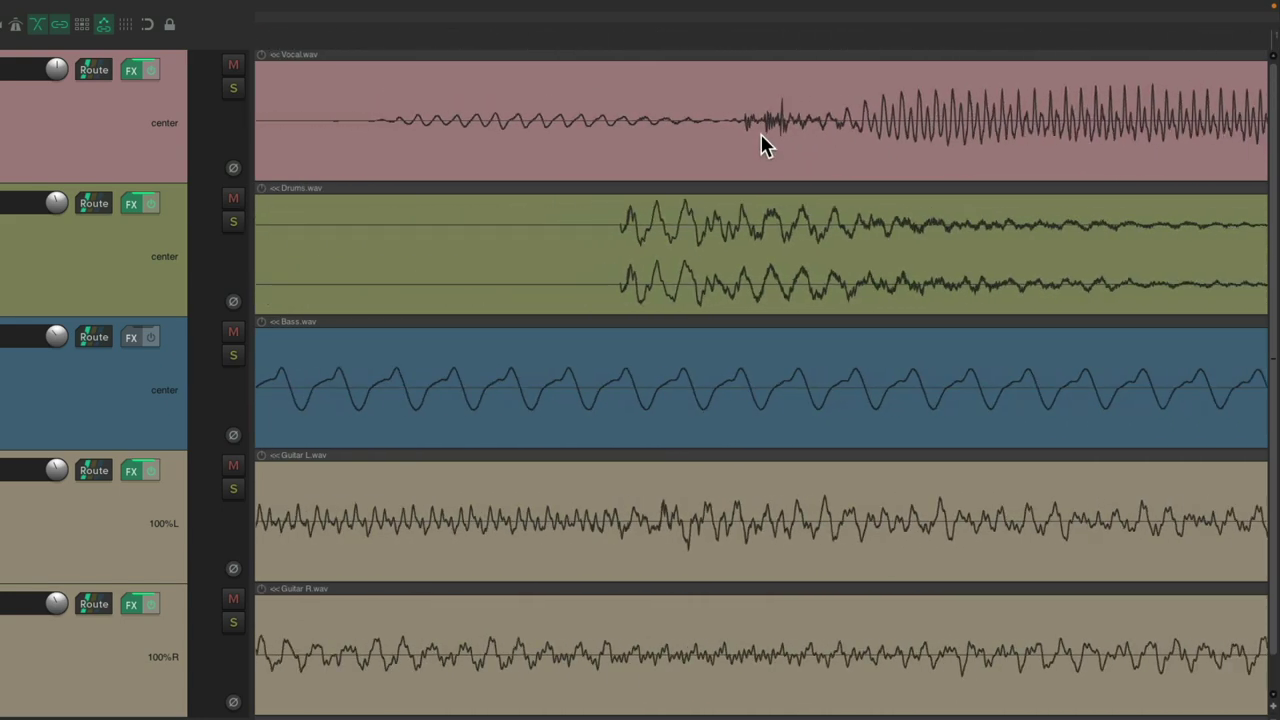
scroll(612, 277, "up", 5)
scroll(653, 279, "down", 8)
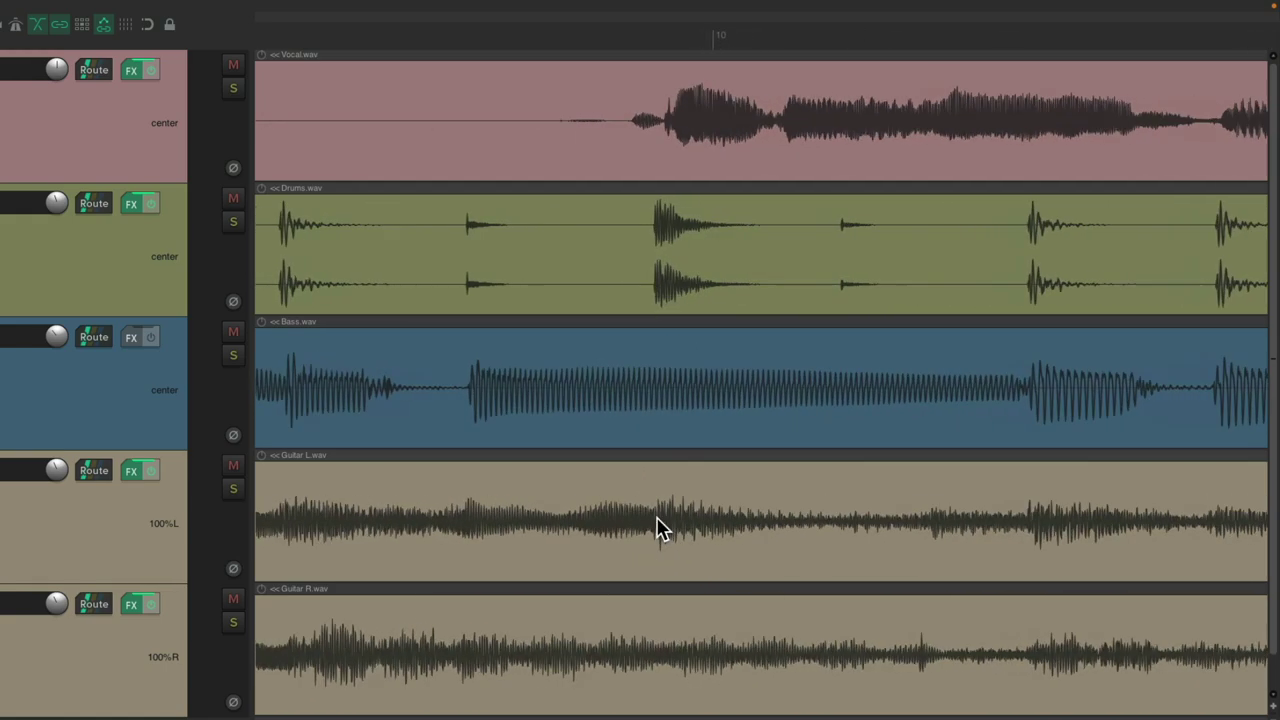
scroll(660, 540, "up", 8)
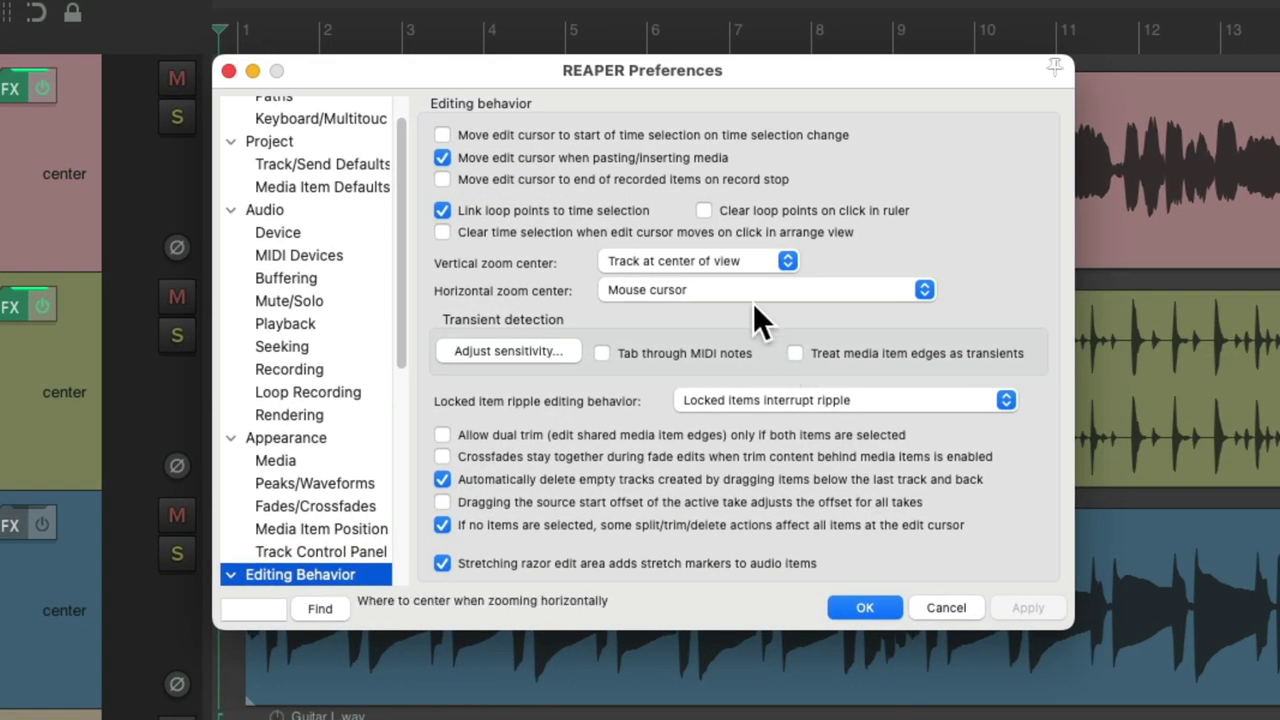
Set Horizontal zoom center back to 'Edit cursor or play cursor (default)' and confirm with OK
left_click(591, 217)
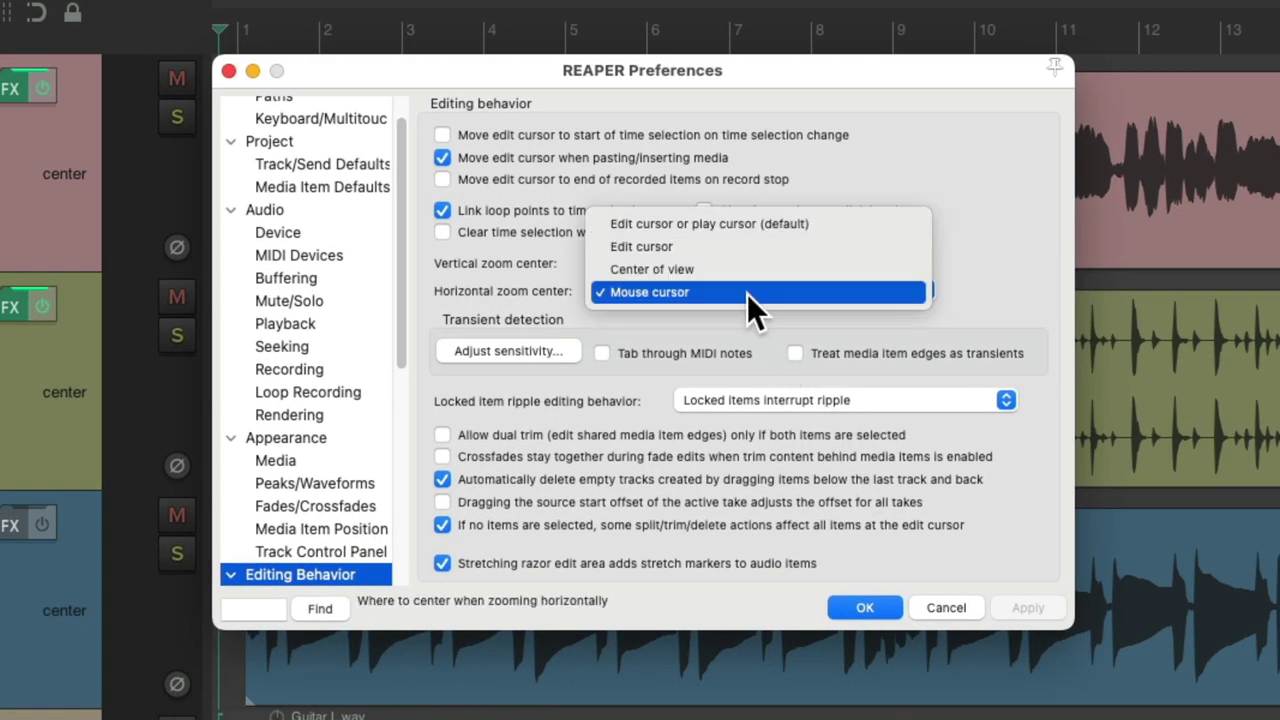
left_click(813, 223)
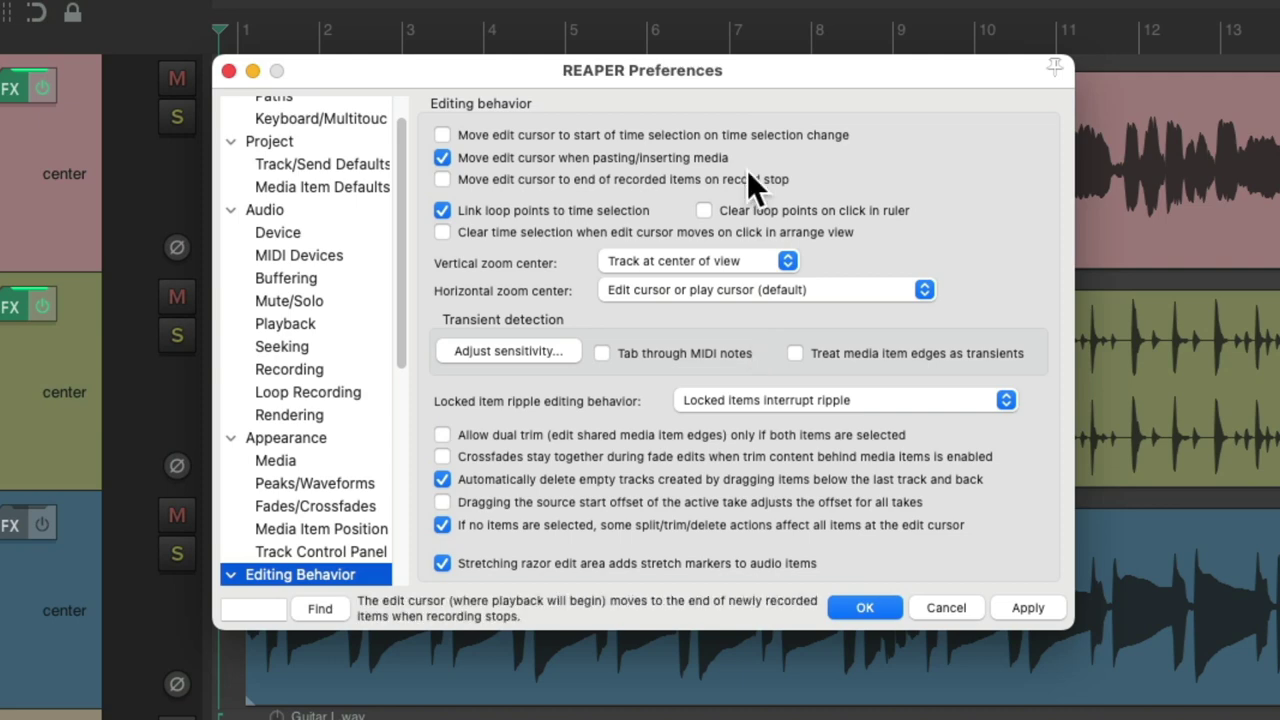
left_click(877, 602)
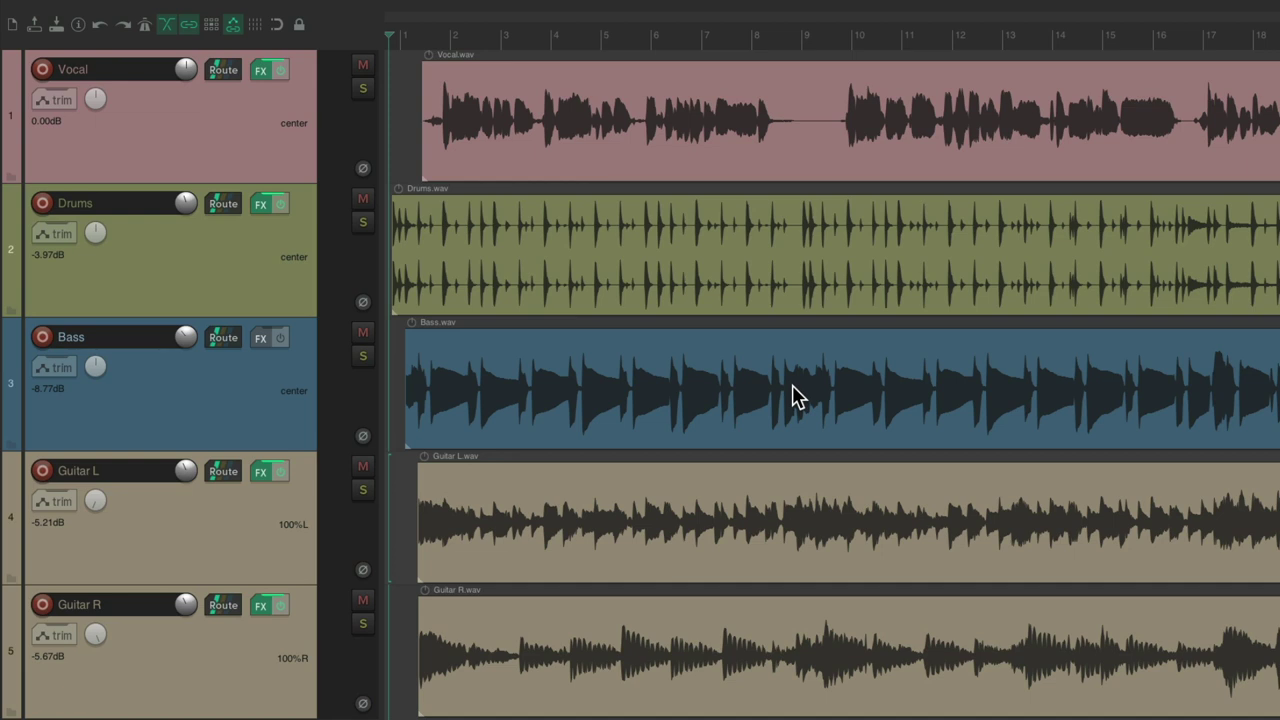